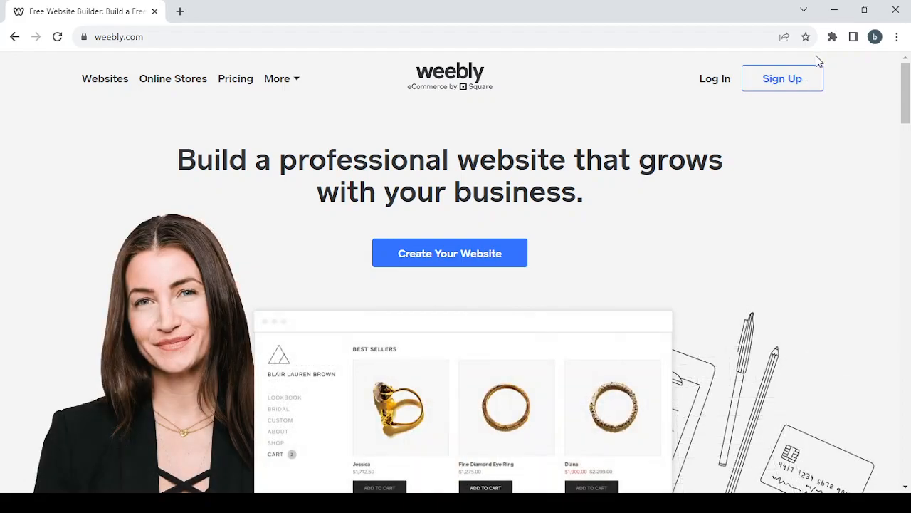
Sign in to Weebly with the saved account e-mail and the Square account credentials.
click(719, 83)
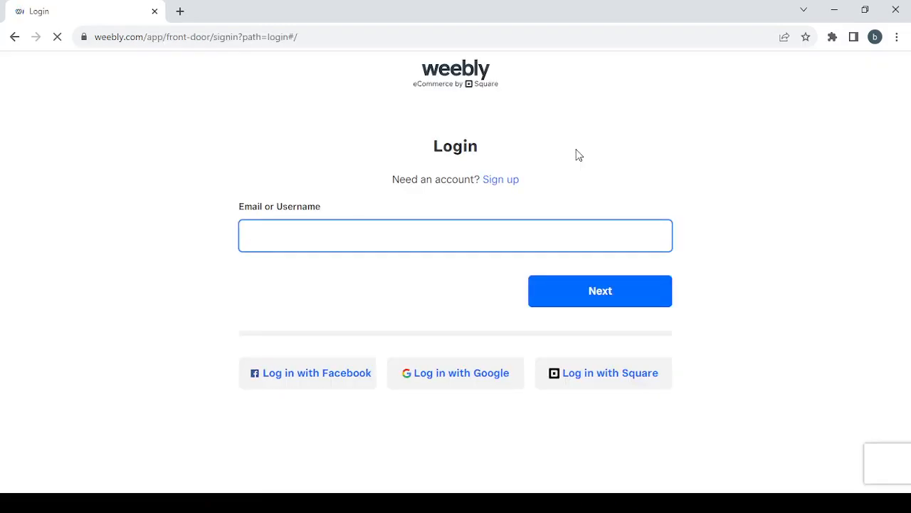
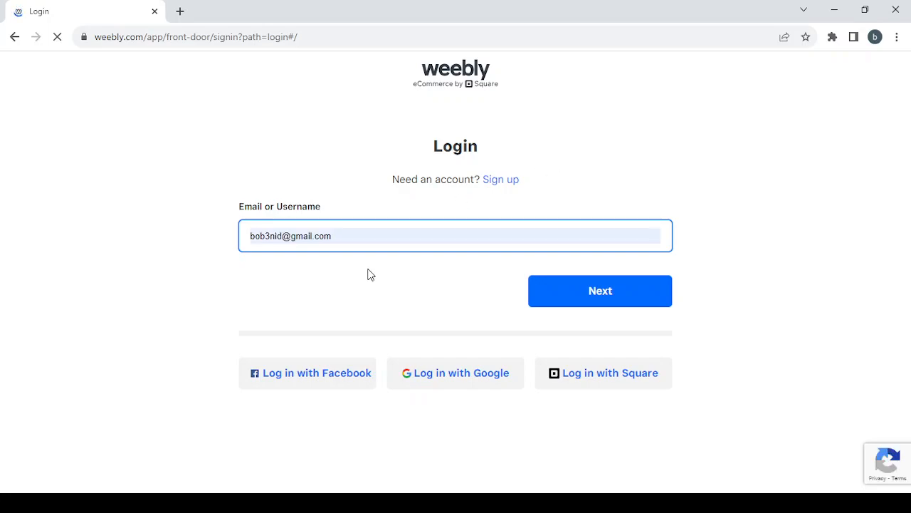
click(368, 273)
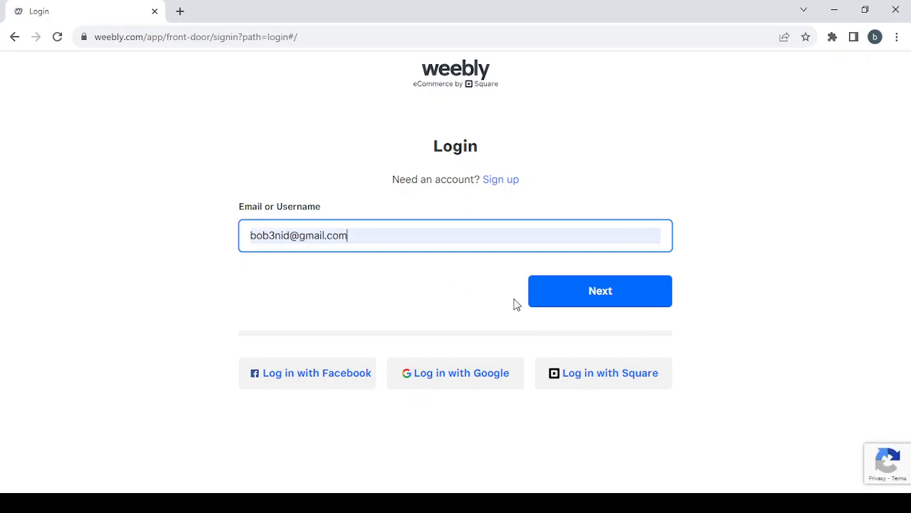
click(616, 287)
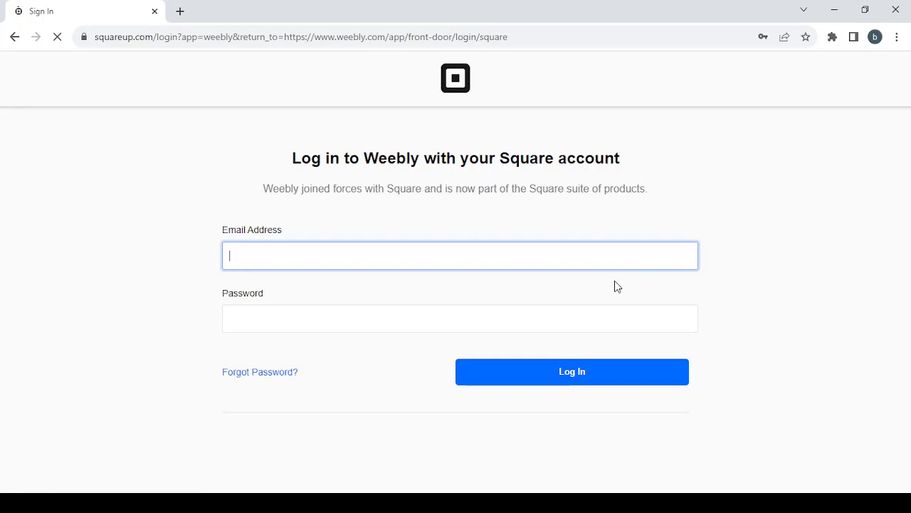
click(590, 374)
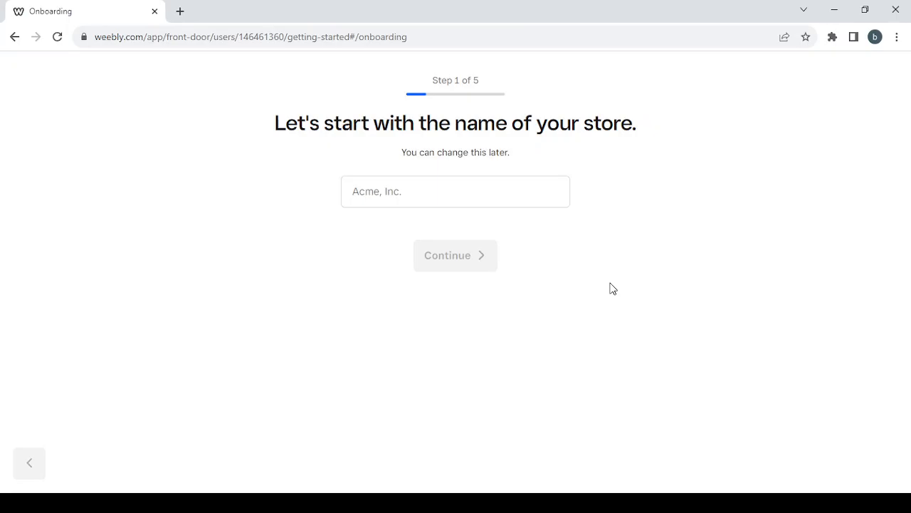
Name the store 'shopping' and answer 'No, I'm not selling yet'.
click(413, 190)
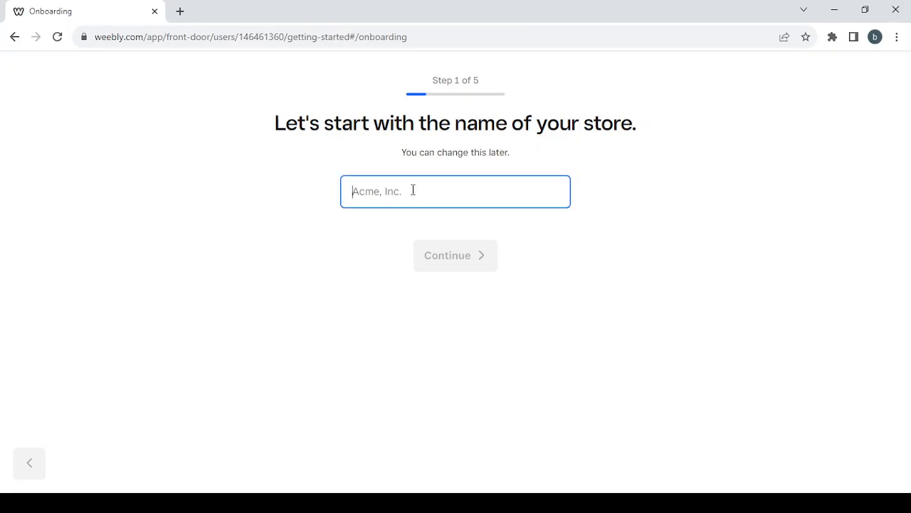
text(shopping)
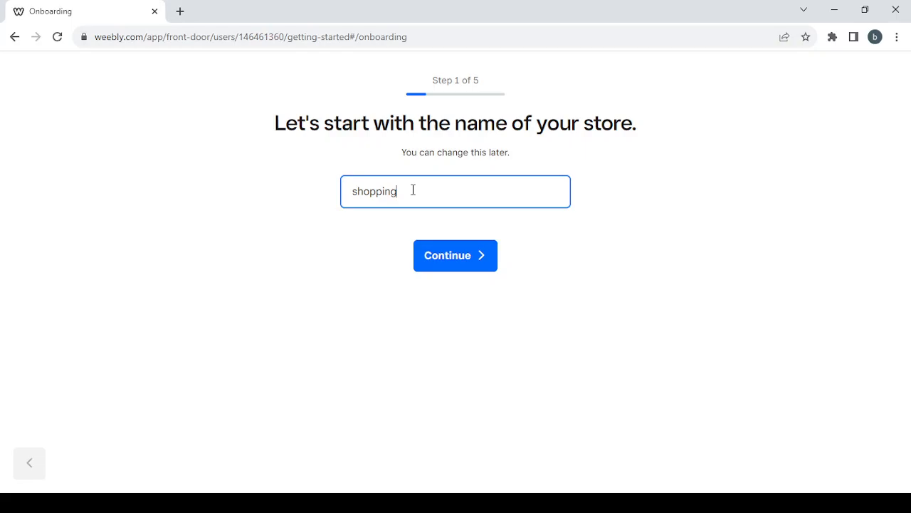
click(460, 262)
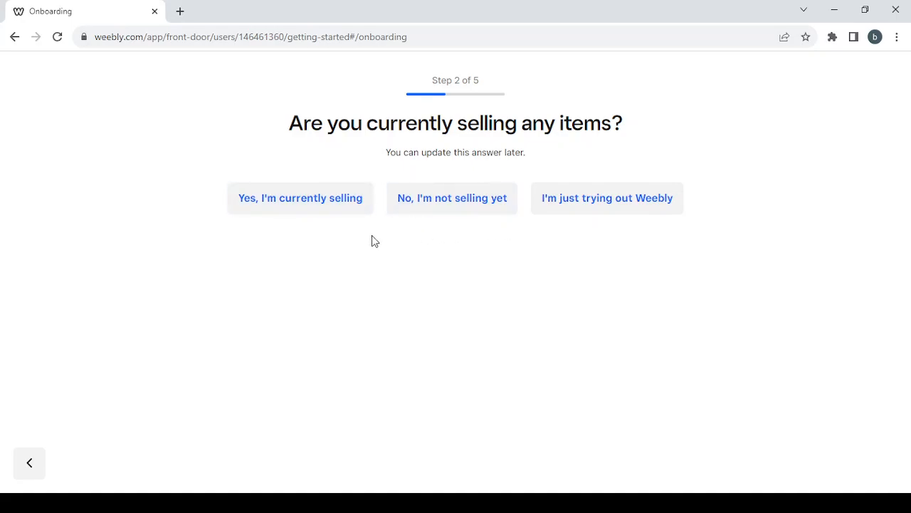
click(470, 215)
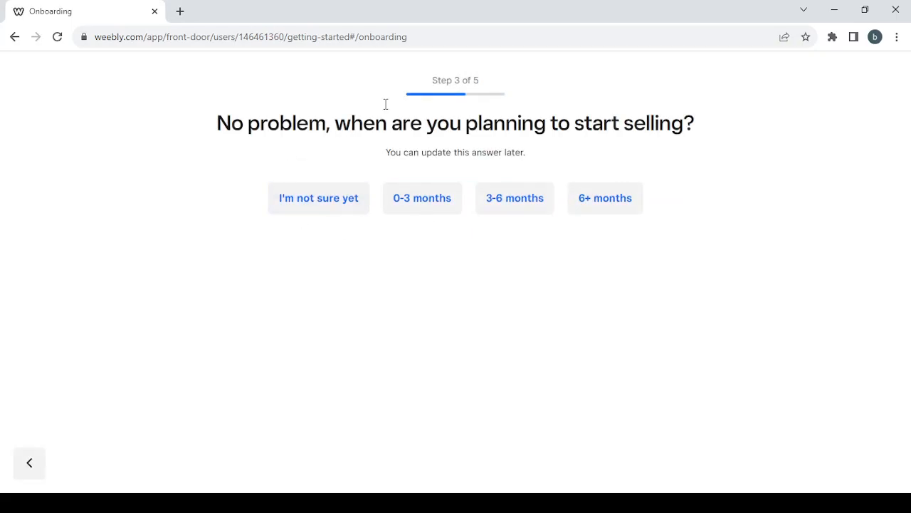
Answer 'I'm not sure yet' for the selling start and pick Other as the item category.
click(322, 199)
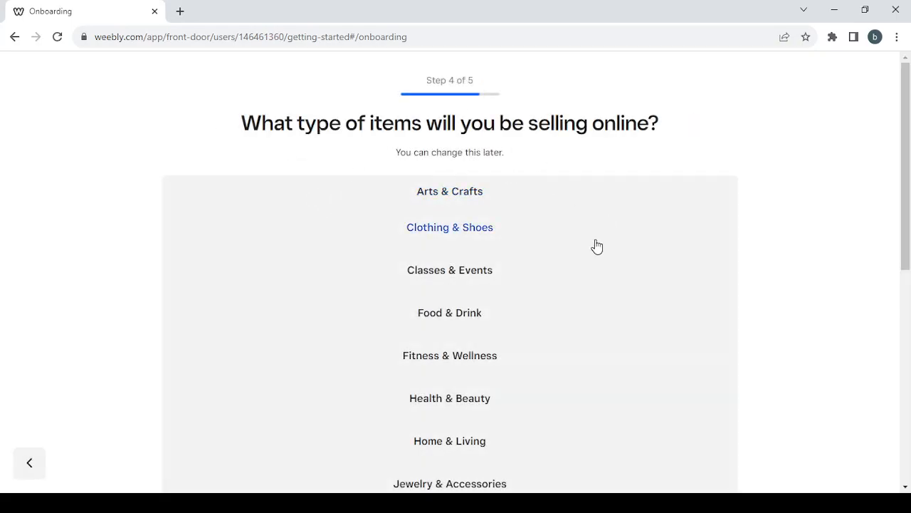
scroll(597, 246, down, 1)
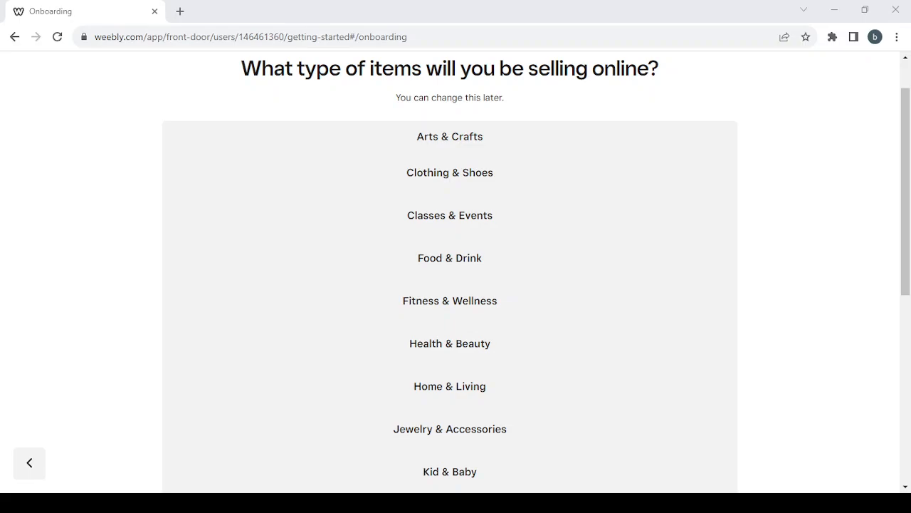
scroll(568, 313, down, 1)
scroll(569, 313, down, 5)
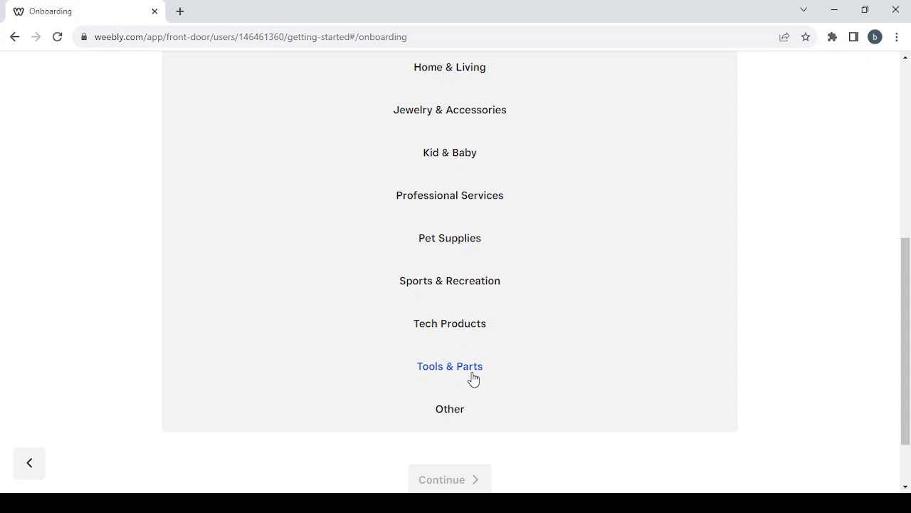
scroll(577, 299, up, 2)
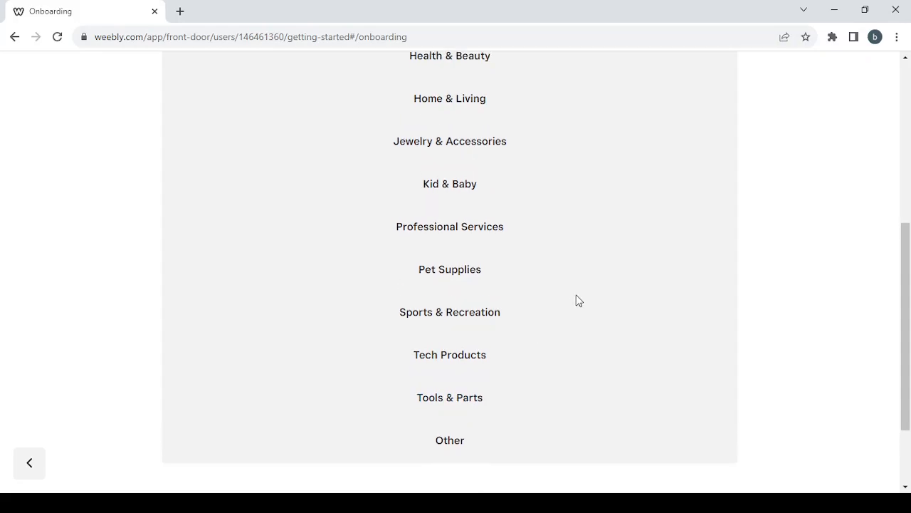
scroll(577, 302, up, 2)
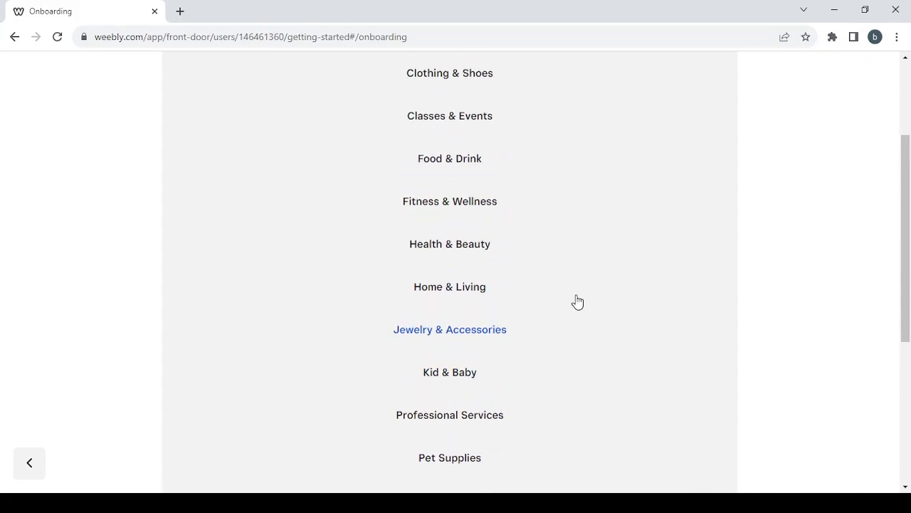
scroll(578, 301, up, 1)
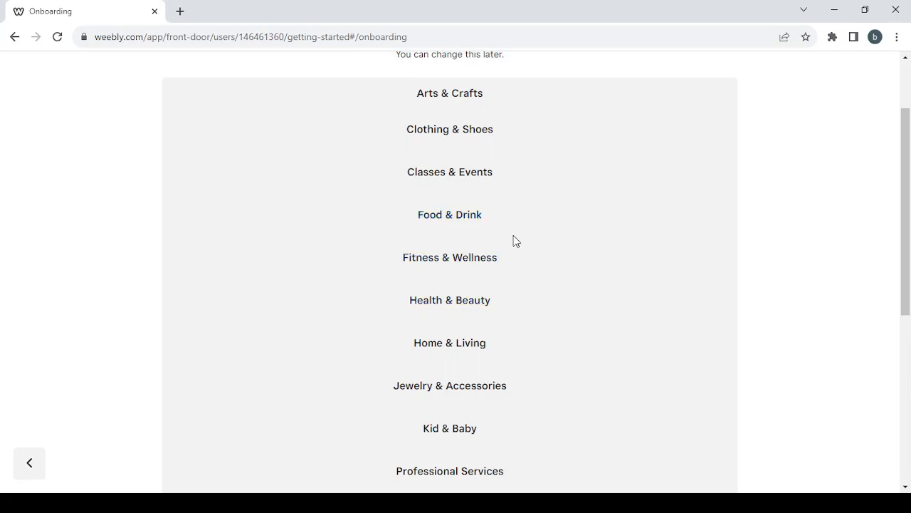
scroll(570, 364, down, 2)
scroll(569, 364, down, 3)
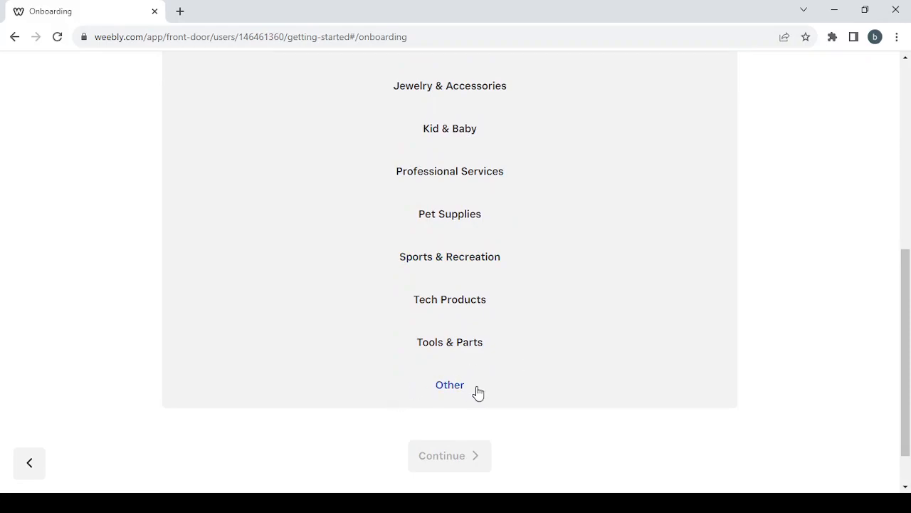
click(461, 397)
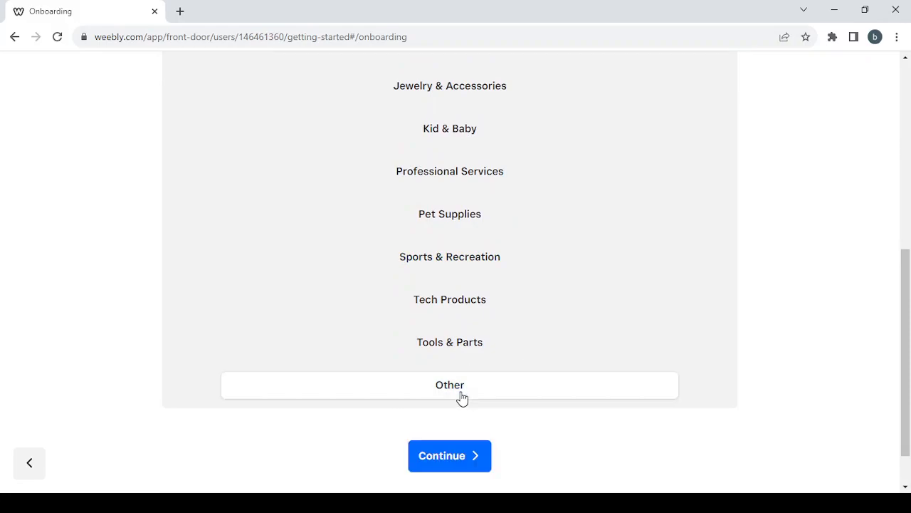
click(464, 459)
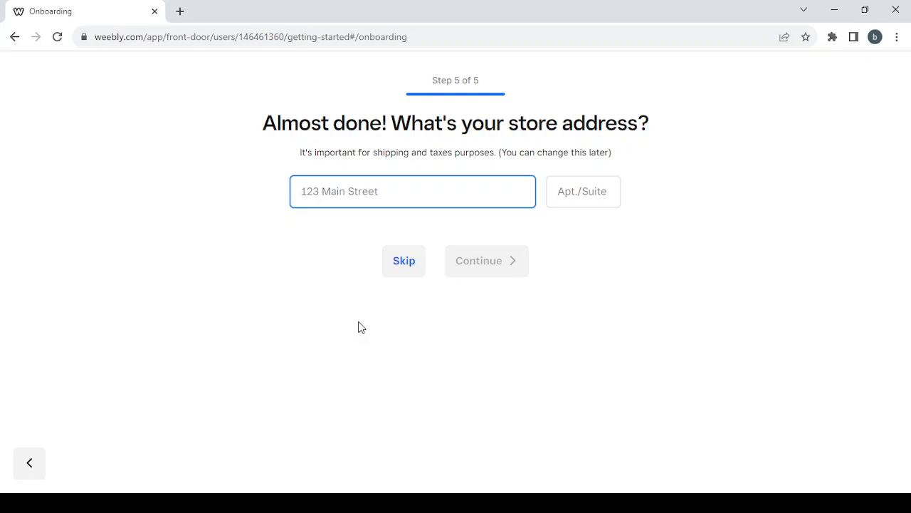
Skip the store address step to finish onboarding.
click(412, 267)
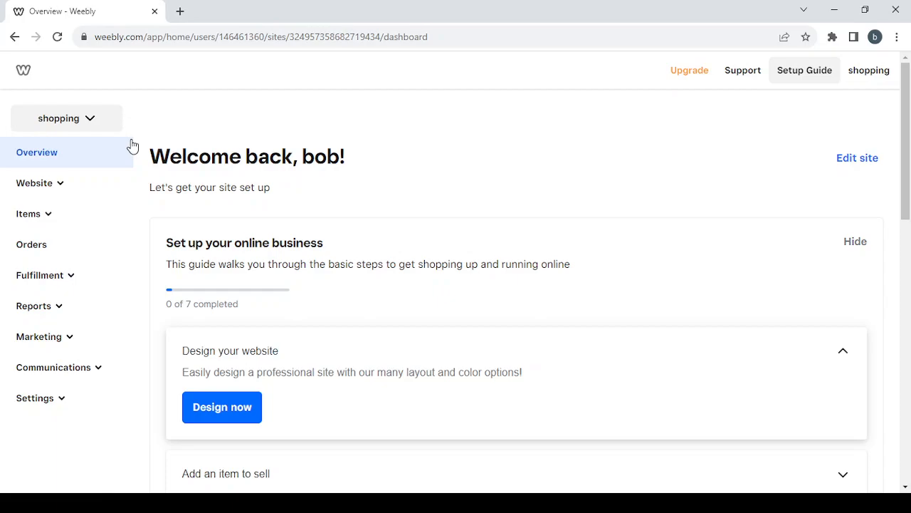
Browse the Website, Items and Fulfillment sidebar sections, then expand Reports.
click(62, 185)
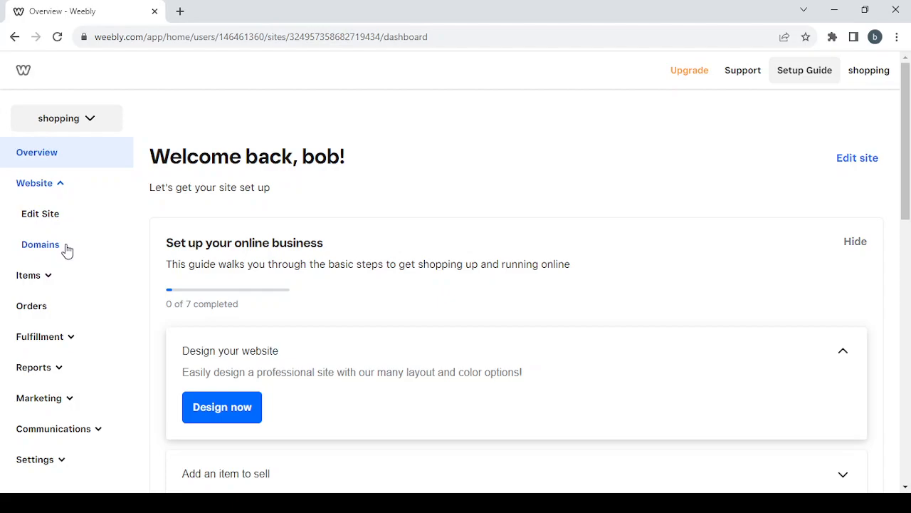
click(61, 183)
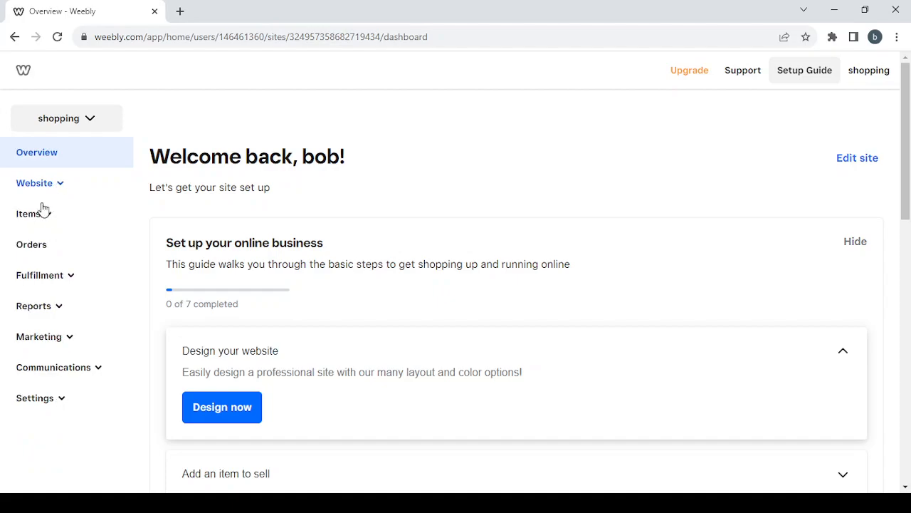
click(45, 216)
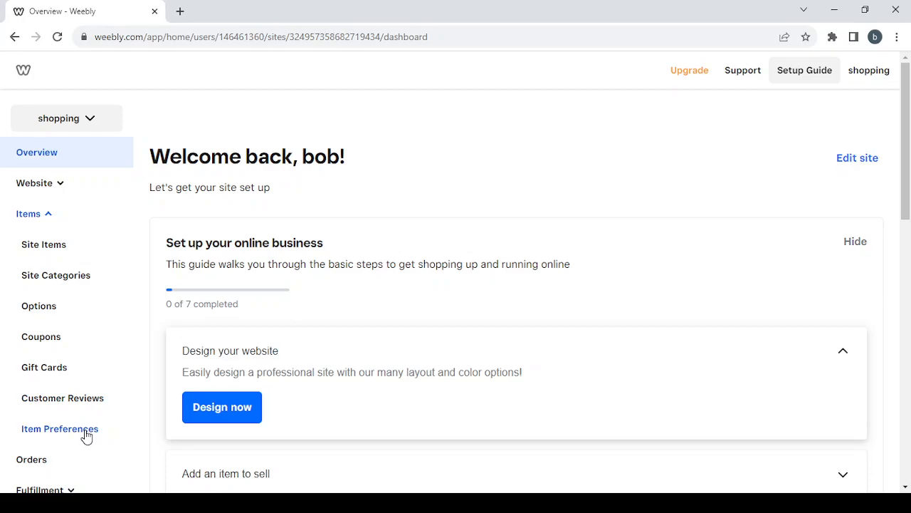
click(37, 216)
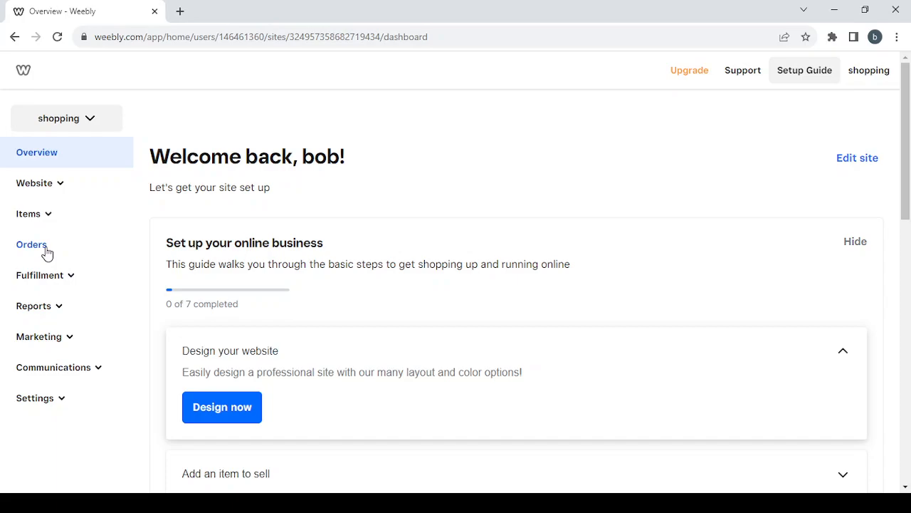
click(74, 278)
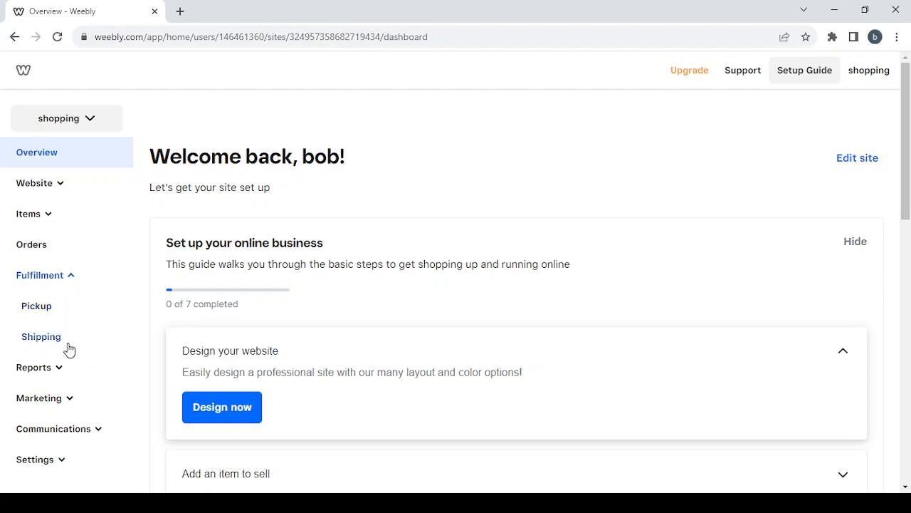
click(69, 280)
click(59, 308)
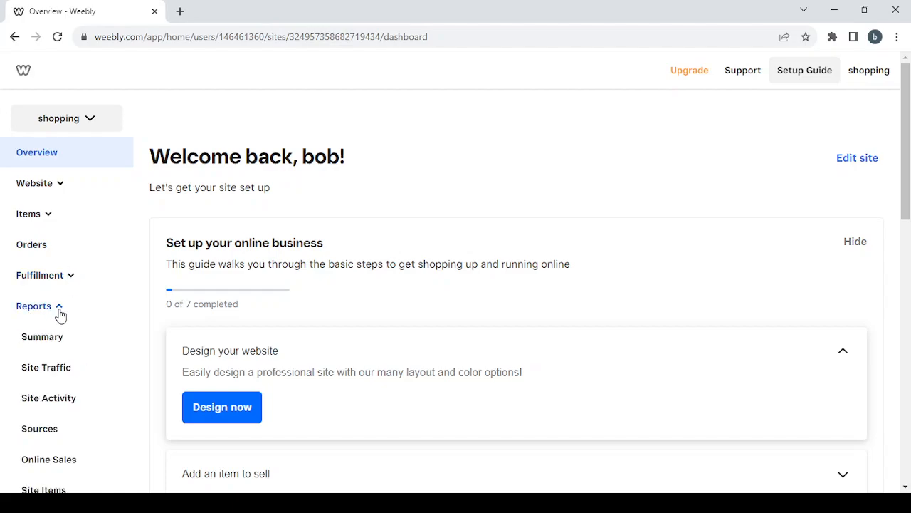
scroll(91, 379, down, 3)
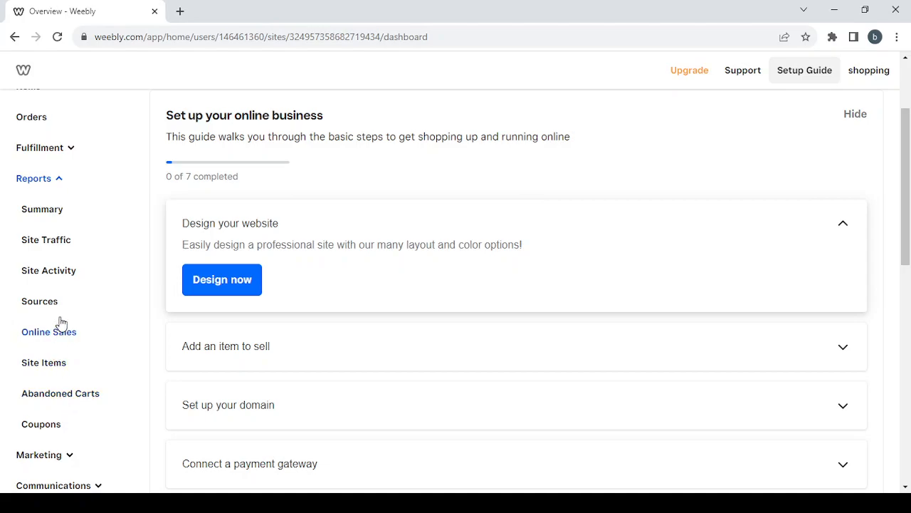
Collapse Reports, peek at Marketing and Communications, then open Settings > General.
click(59, 180)
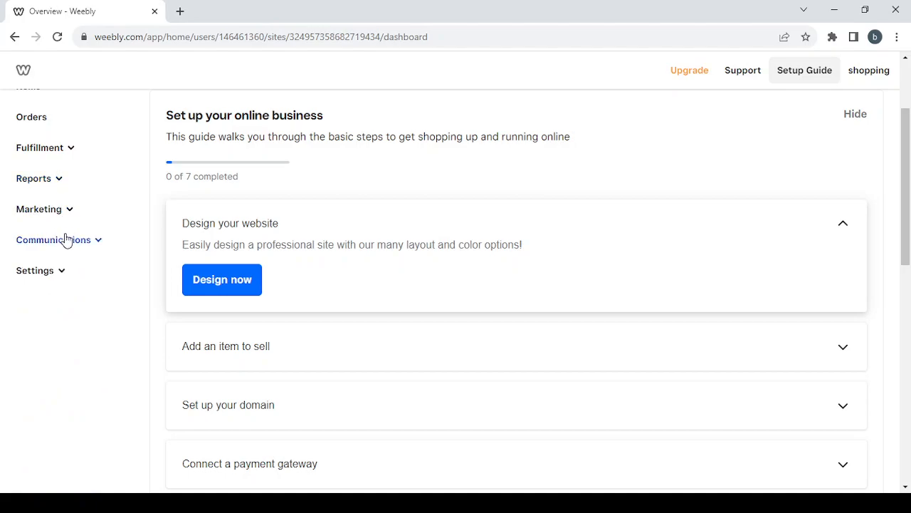
click(67, 210)
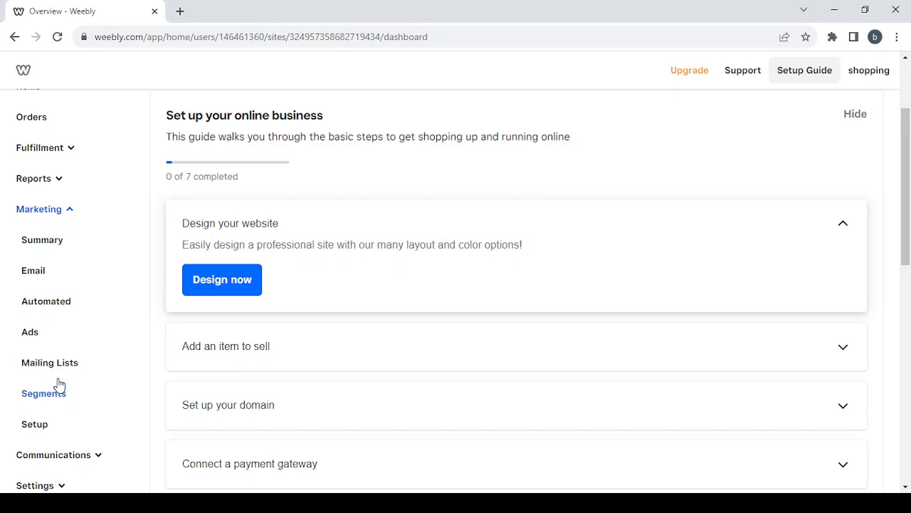
click(63, 212)
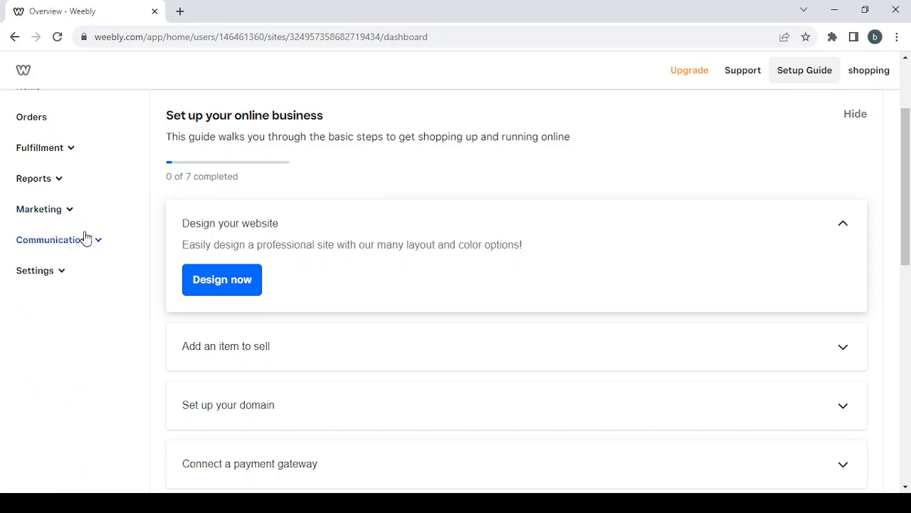
click(86, 241)
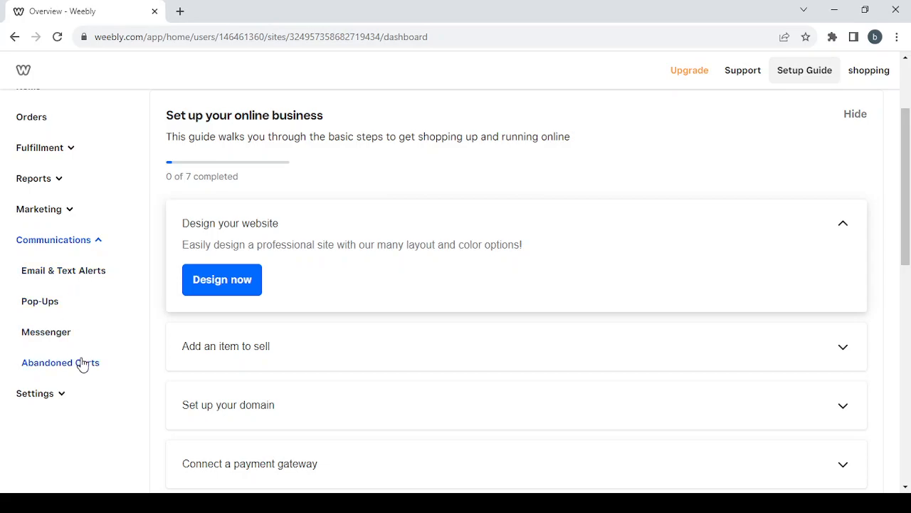
click(84, 241)
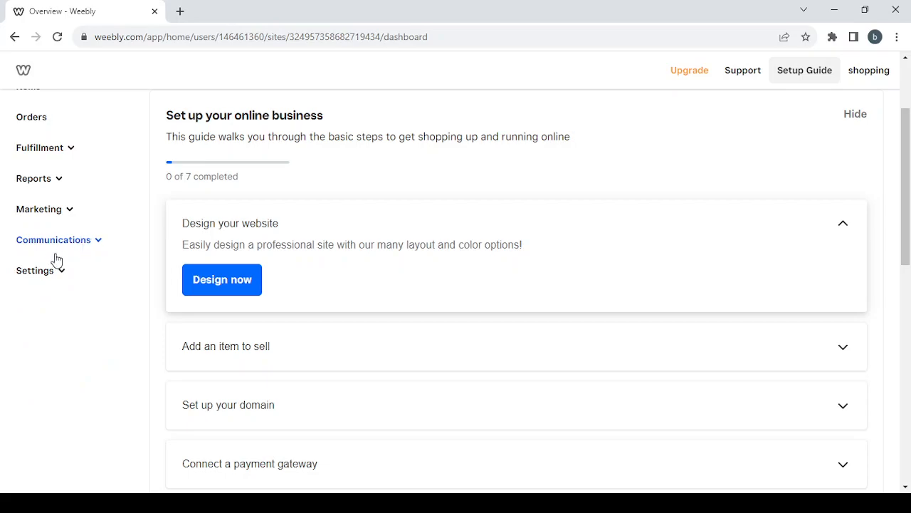
click(52, 278)
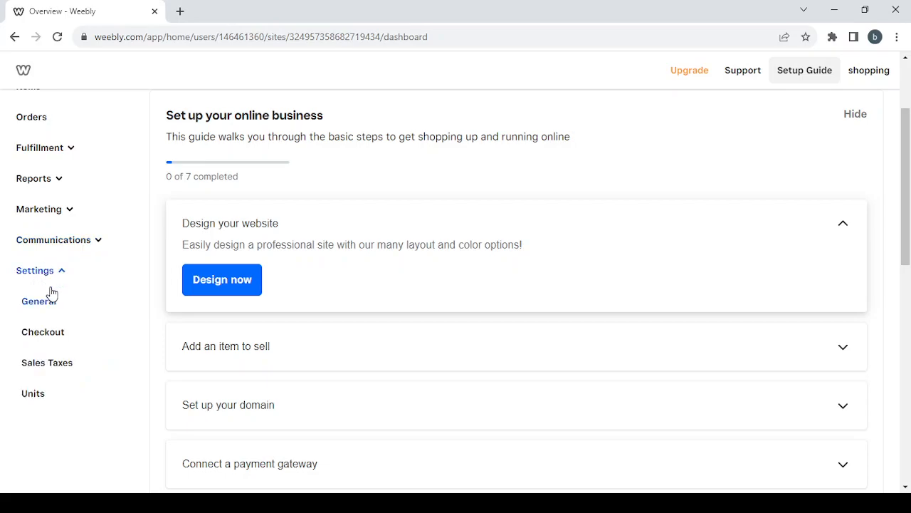
click(45, 315)
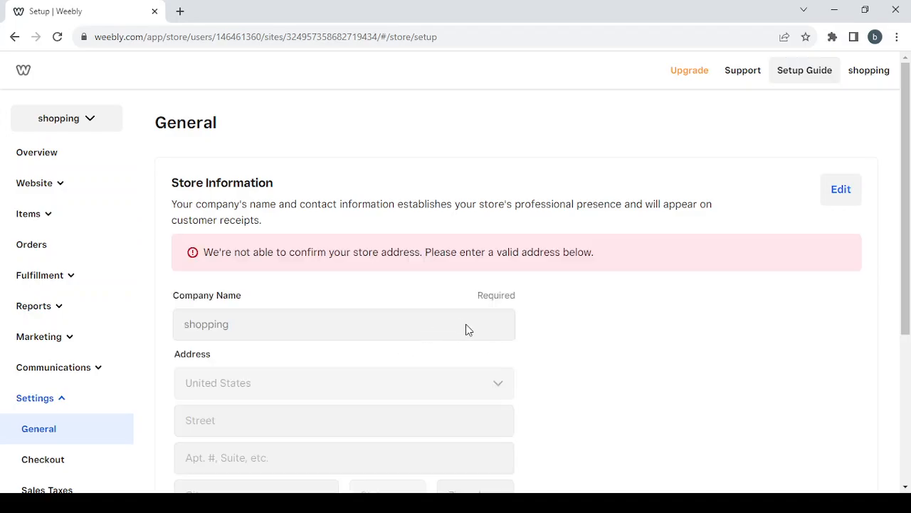
Scroll through the General settings, then review the Checkout settings.
scroll(466, 329, down, 2)
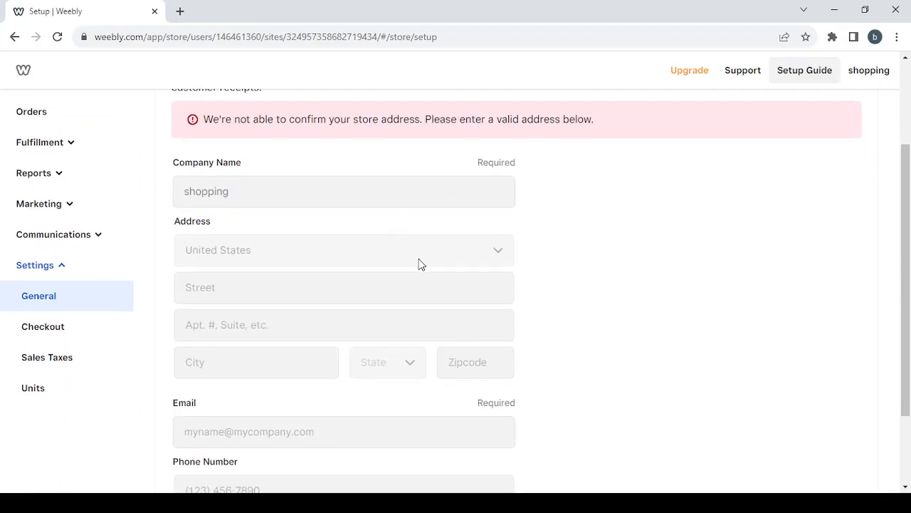
scroll(419, 264, down, 1)
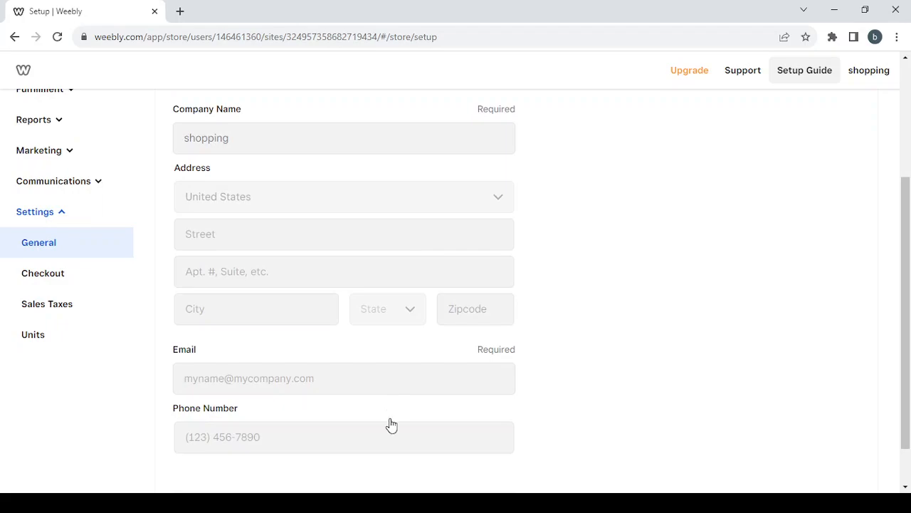
click(109, 282)
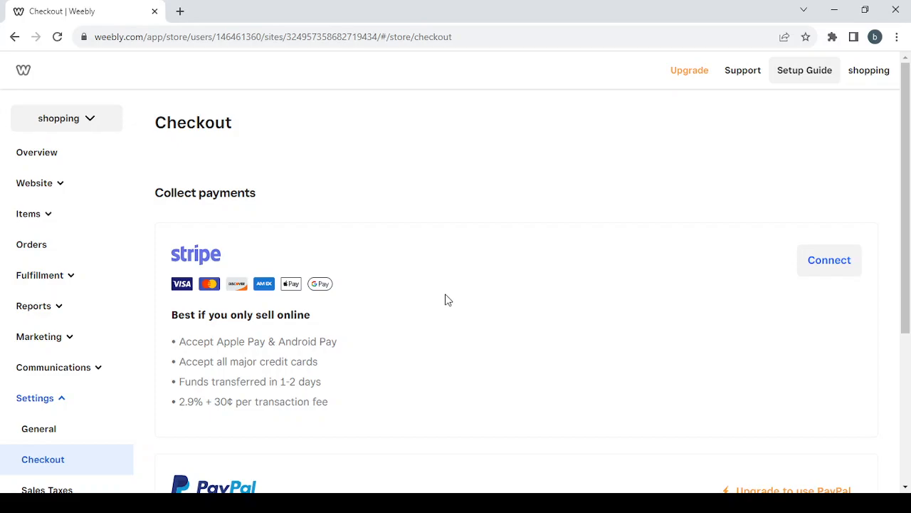
scroll(445, 300, down, 2)
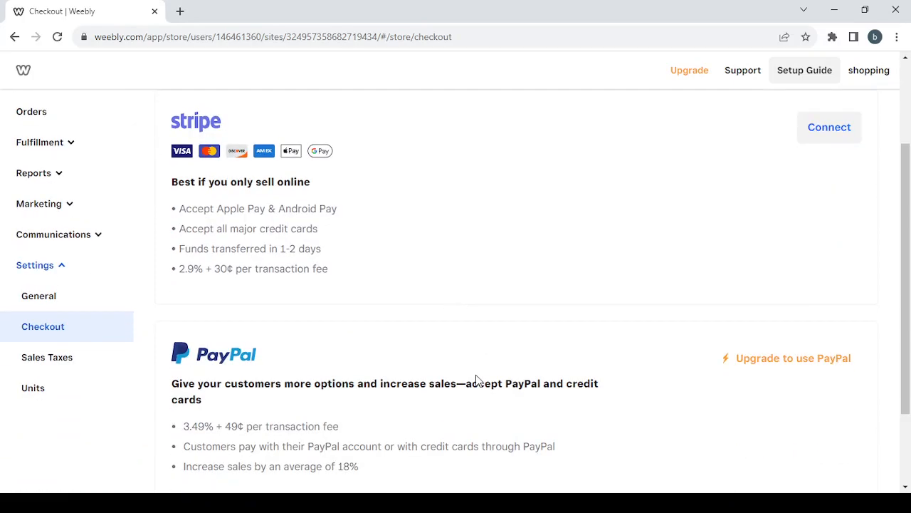
scroll(476, 379, down, 1)
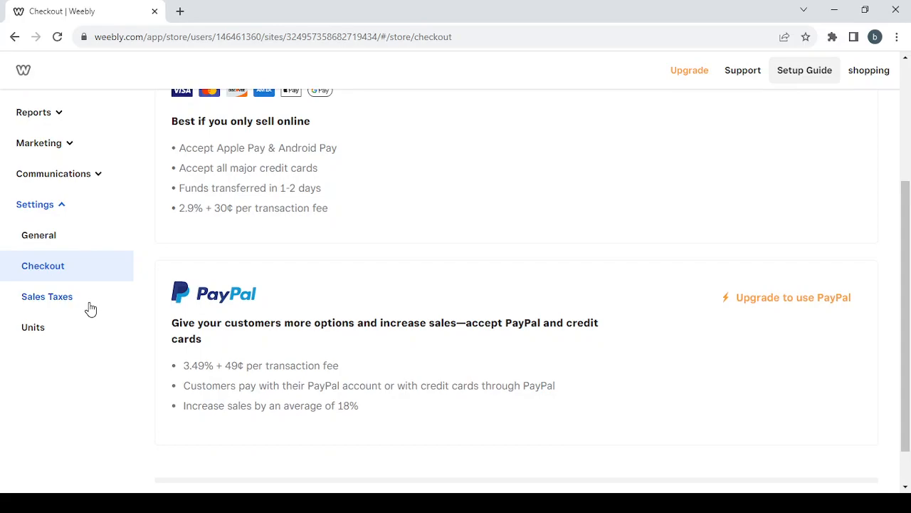
Show the Language & units settings with English (US) and Imperial units.
click(73, 336)
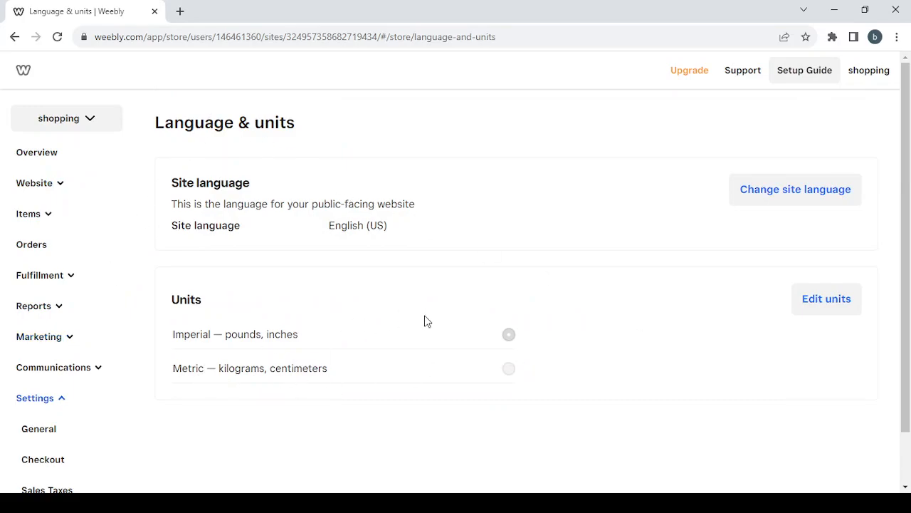
scroll(121, 266, down, 1)
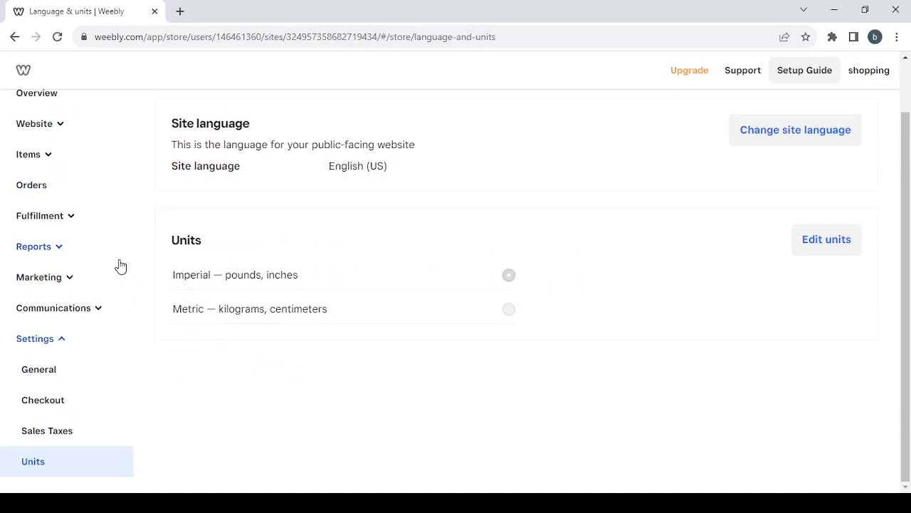
scroll(121, 266, up, 1)
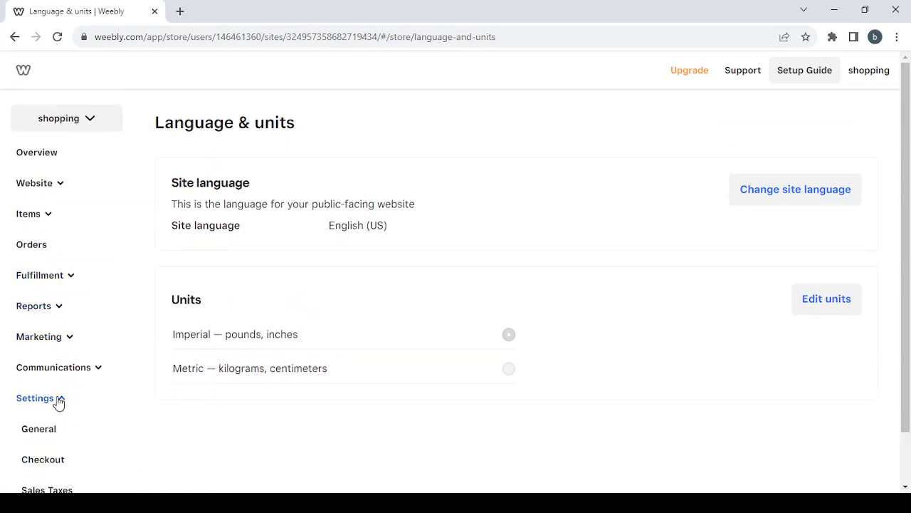
Return to the Overview dashboard and launch Edit site to reach the Site styles list.
click(58, 401)
click(42, 156)
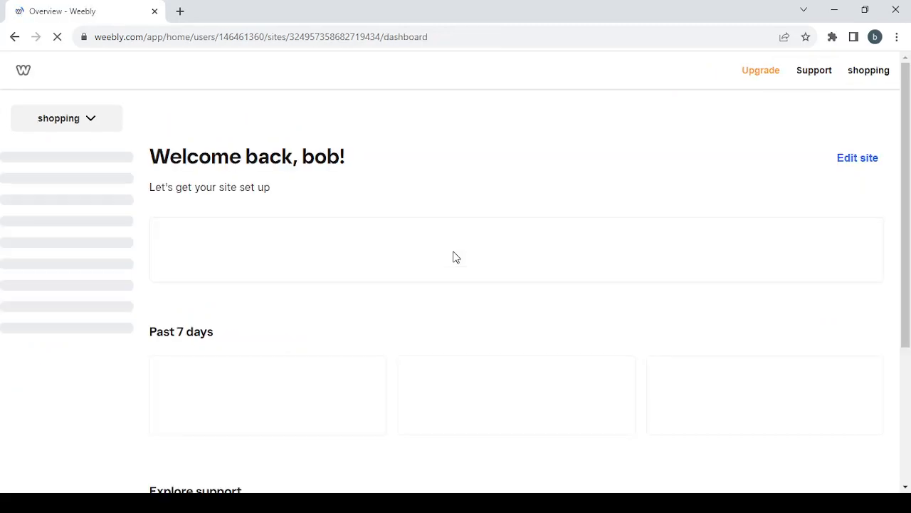
click(860, 164)
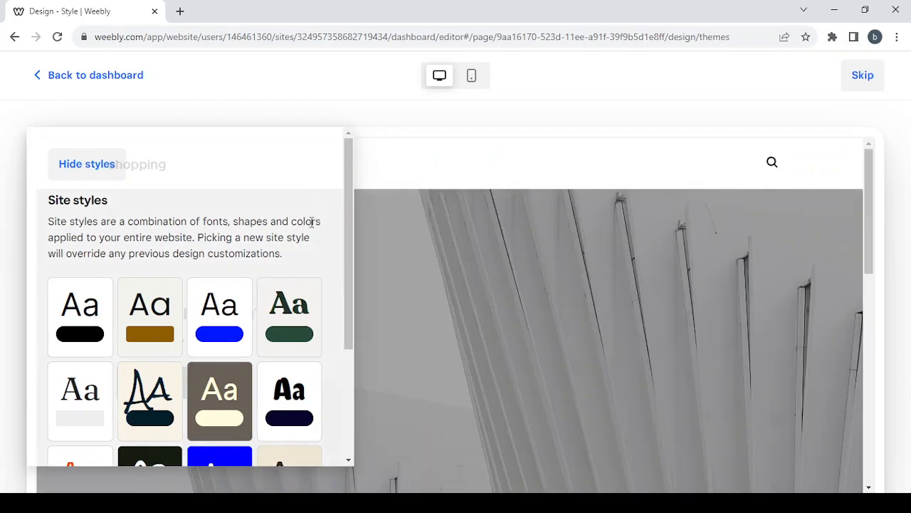
Choose the brown style card and preview it with the style list hidden.
scroll(578, 321, down, 10)
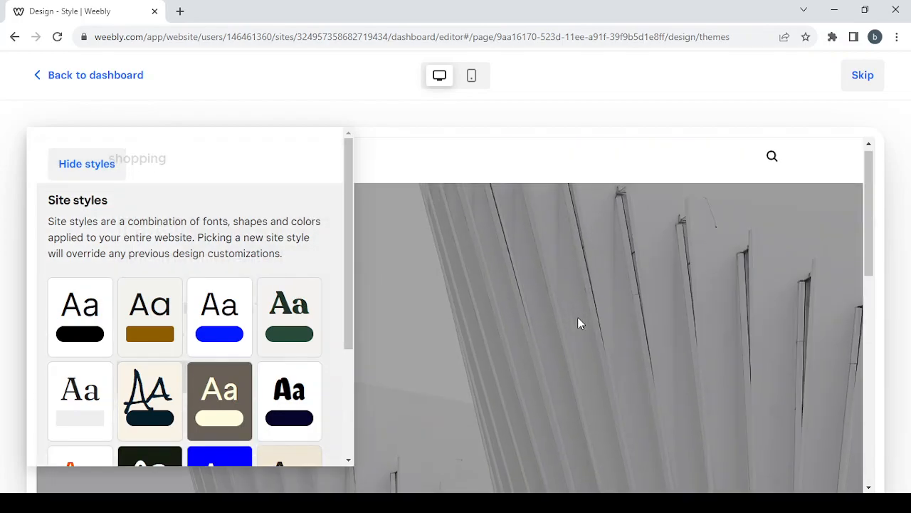
scroll(314, 225, down, 1)
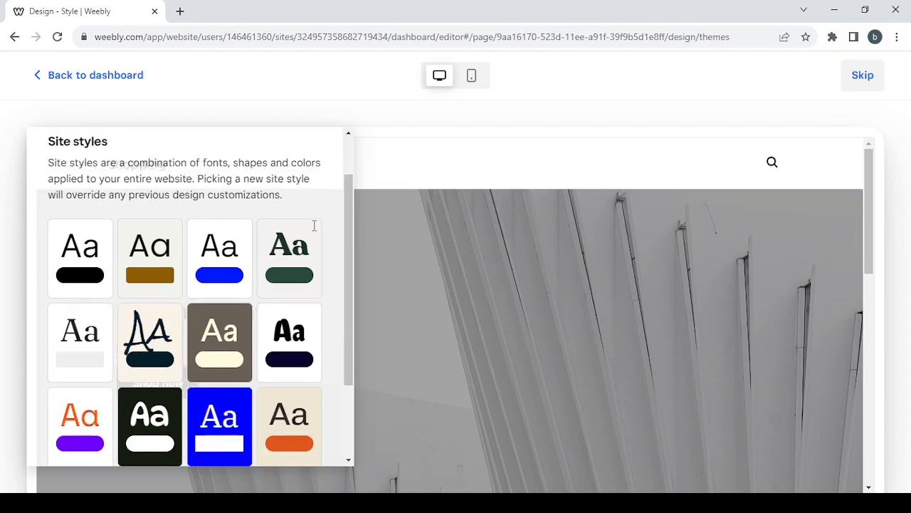
click(214, 354)
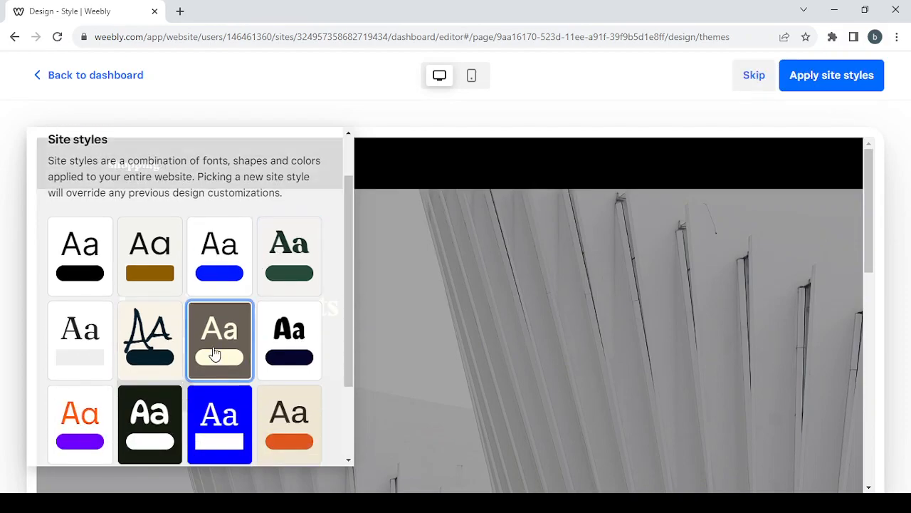
scroll(127, 193, up, 1)
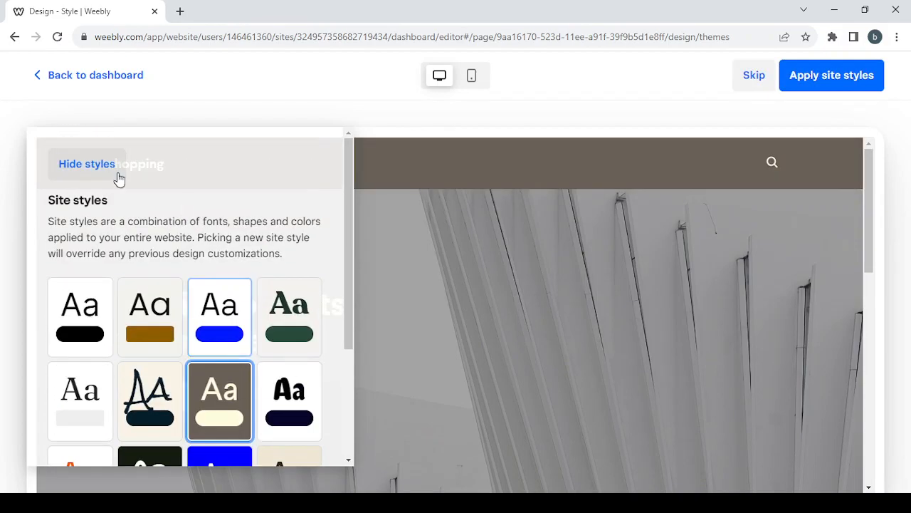
click(69, 162)
scroll(552, 316, down, 10)
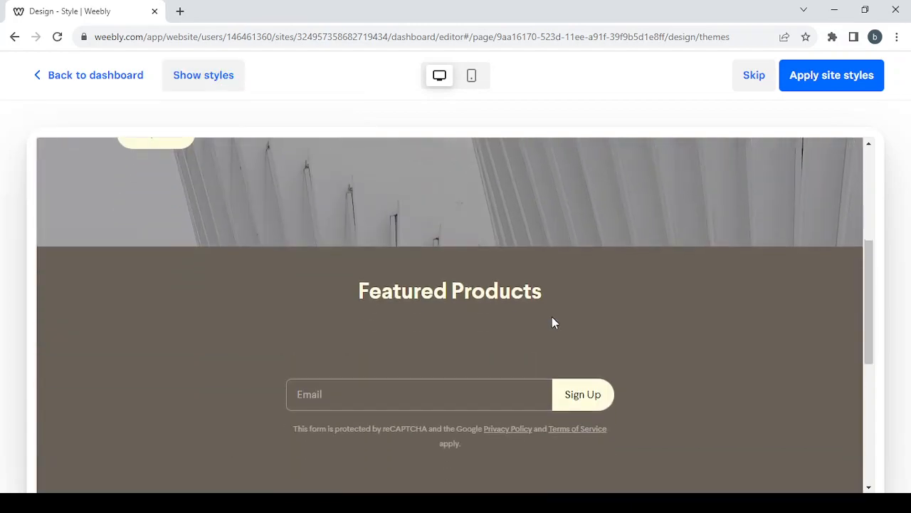
scroll(553, 318, up, 10)
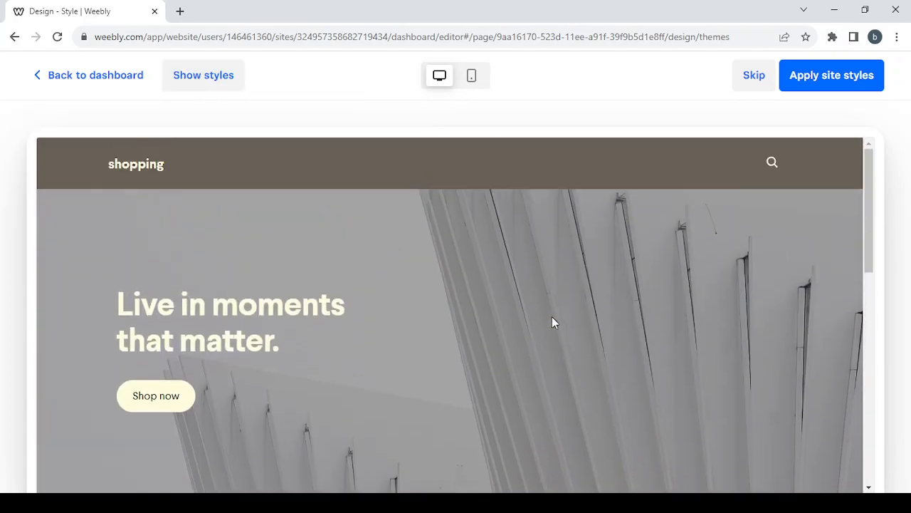
Apply the brown site style and bring up the Fonts settings in Site design.
click(807, 84)
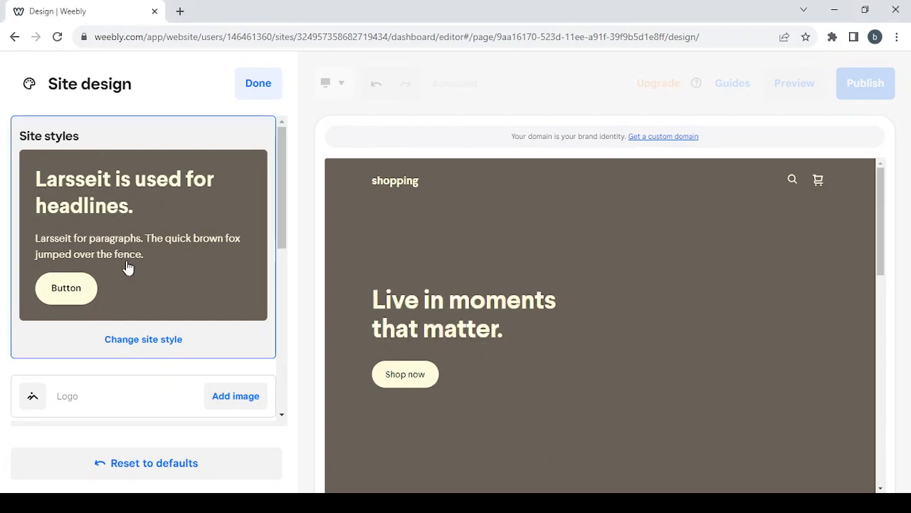
scroll(126, 266, down, 2)
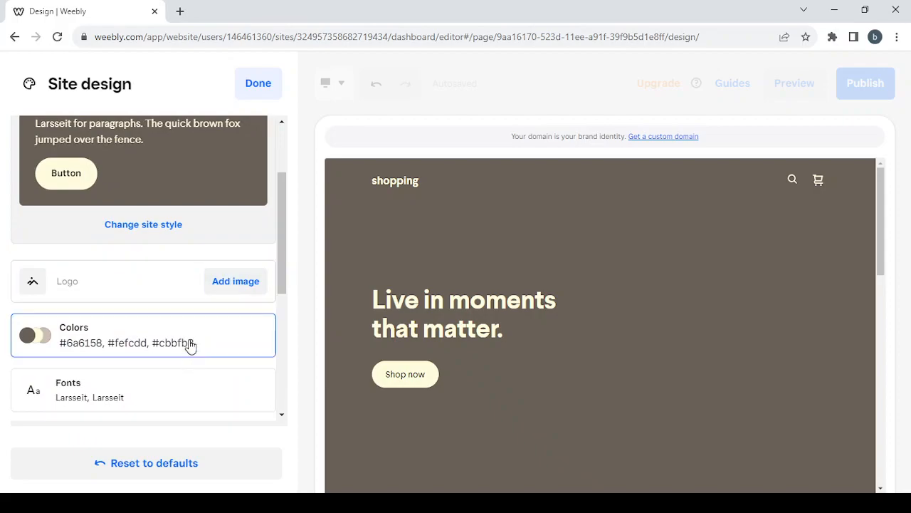
scroll(189, 349, down, 1)
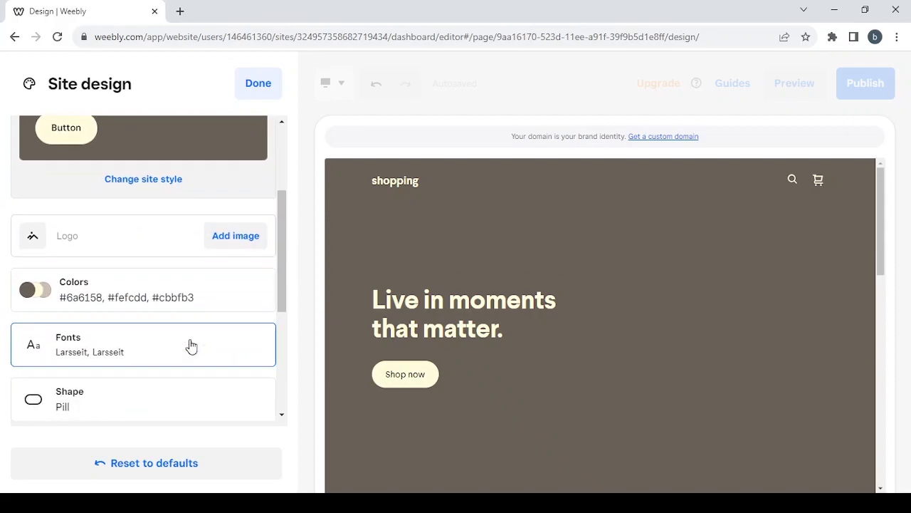
click(191, 345)
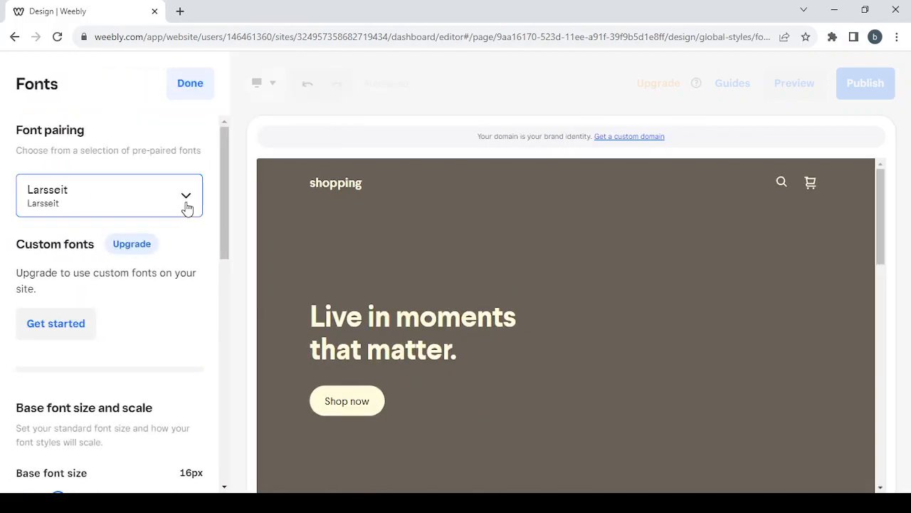
Choose the Comfortaa font pairing and raise the base font size to 18px.
click(186, 207)
scroll(180, 284, down, 2)
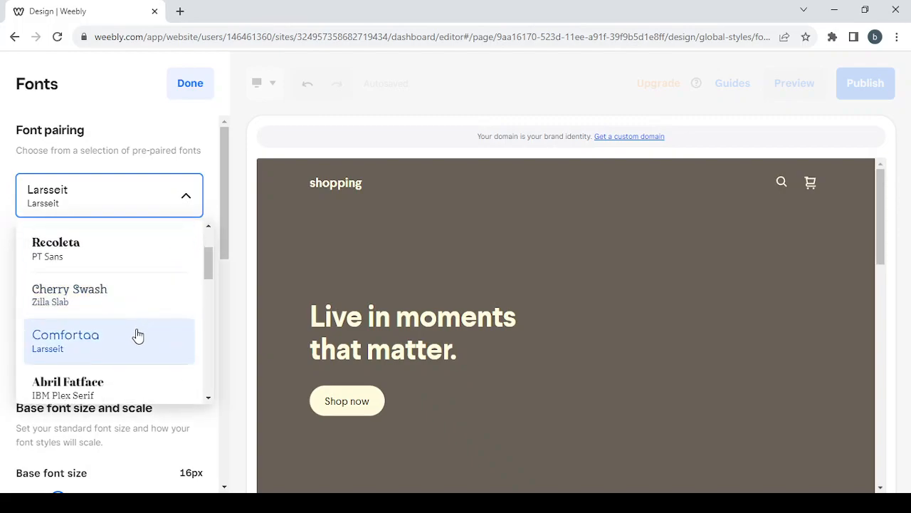
click(138, 337)
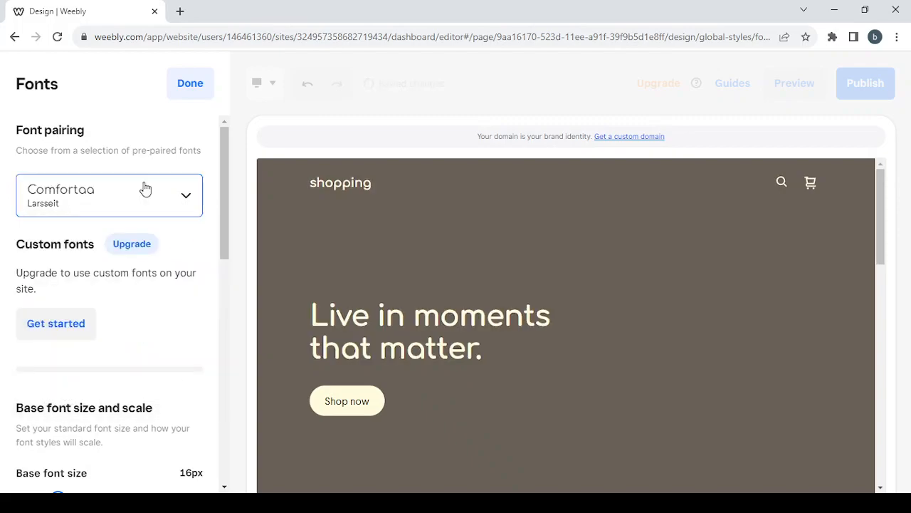
scroll(158, 358, down, 2)
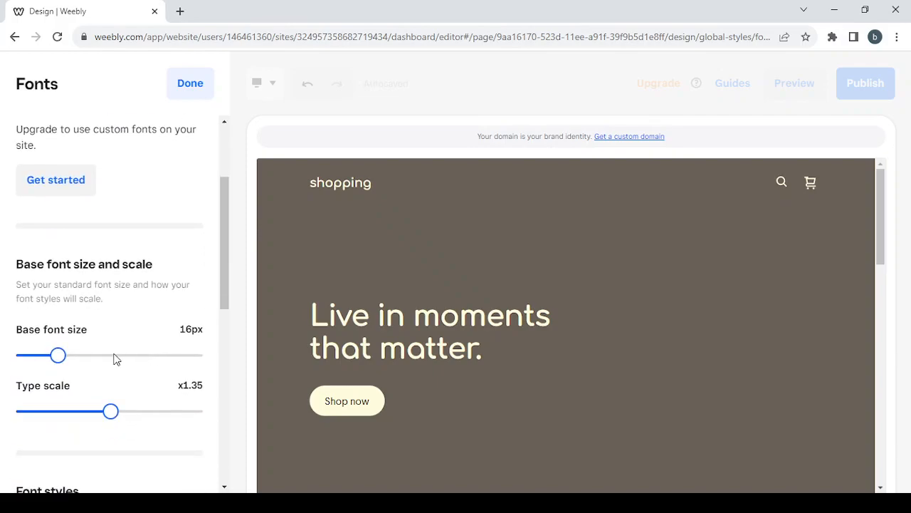
click(76, 355)
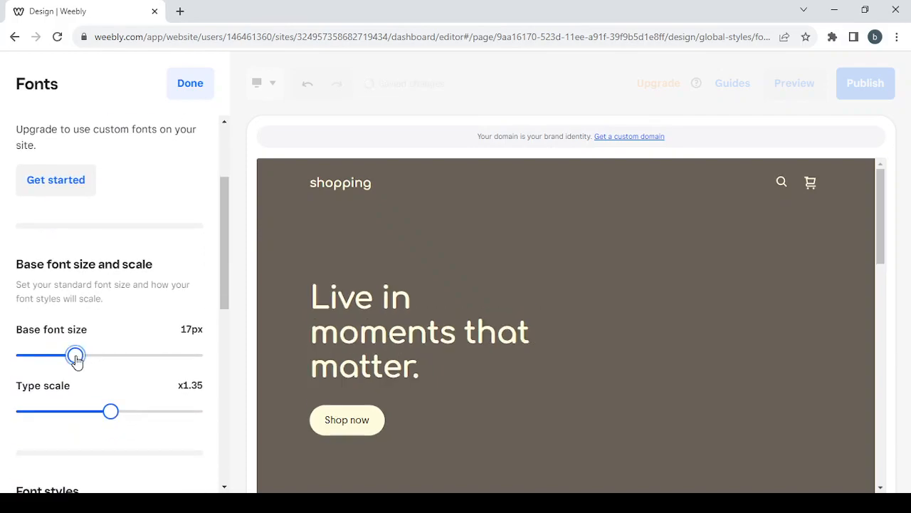
click(87, 360)
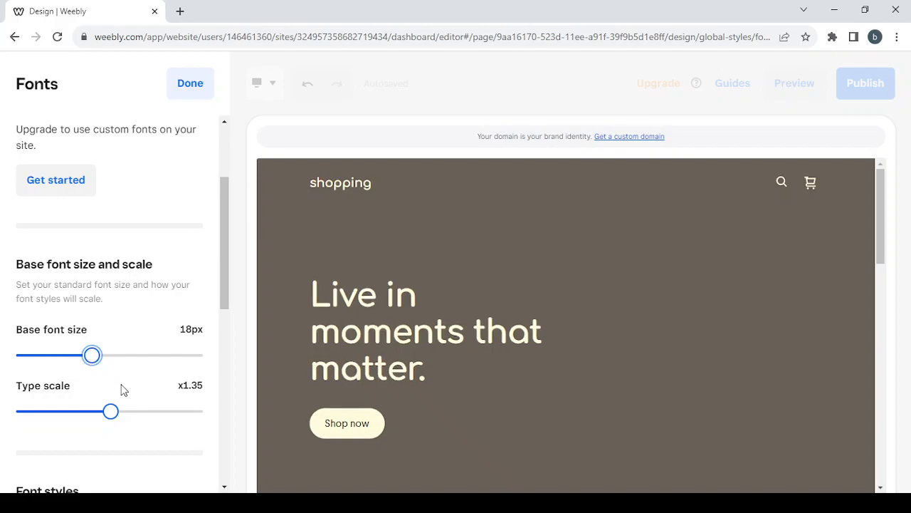
Set the type scale to x1.30 and finish the Fonts settings.
scroll(120, 389, down, 1)
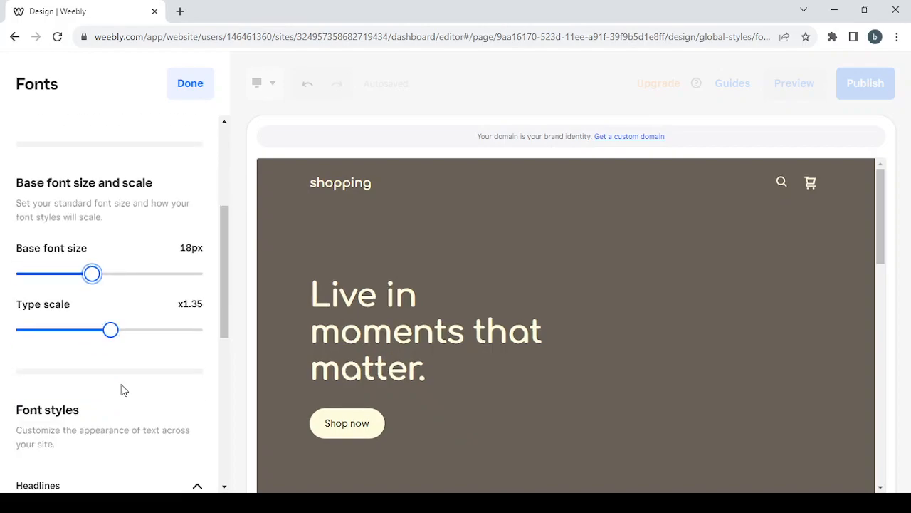
click(102, 331)
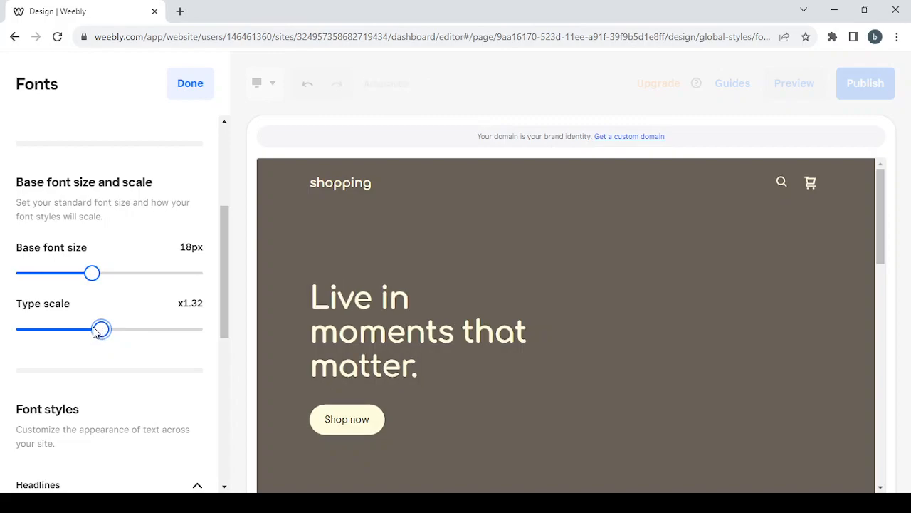
click(87, 330)
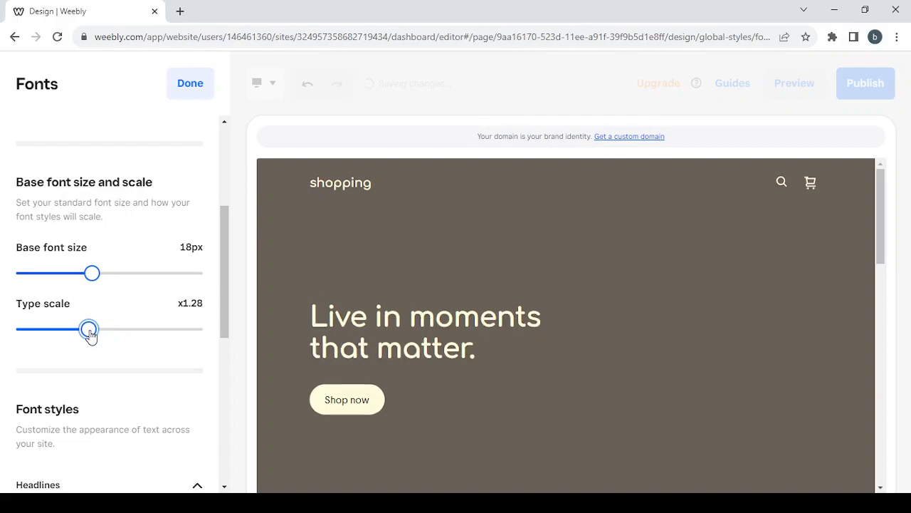
drag(86, 330, 96, 337)
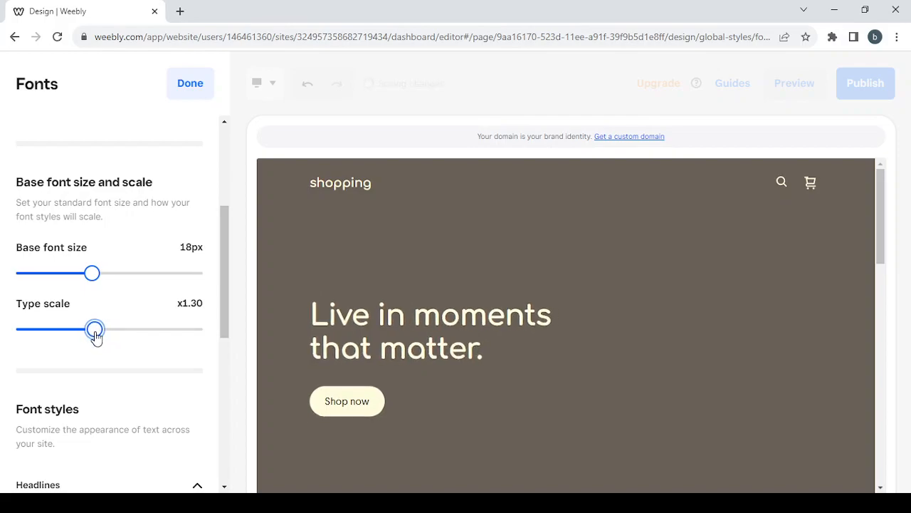
scroll(141, 375, down, 3)
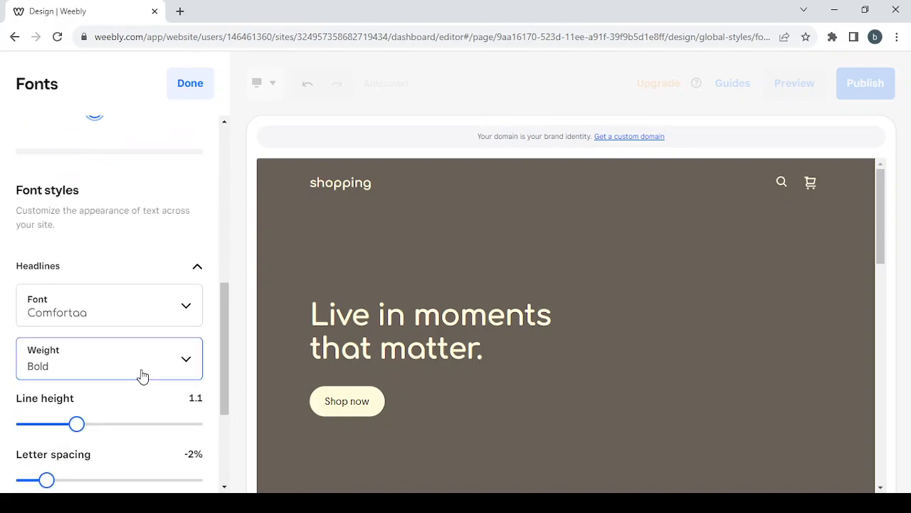
scroll(141, 376, down, 3)
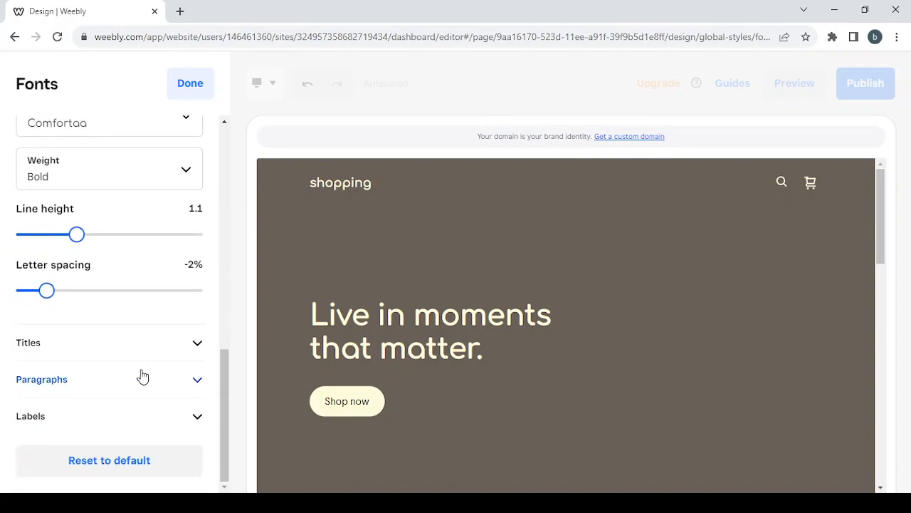
scroll(142, 376, up, 8)
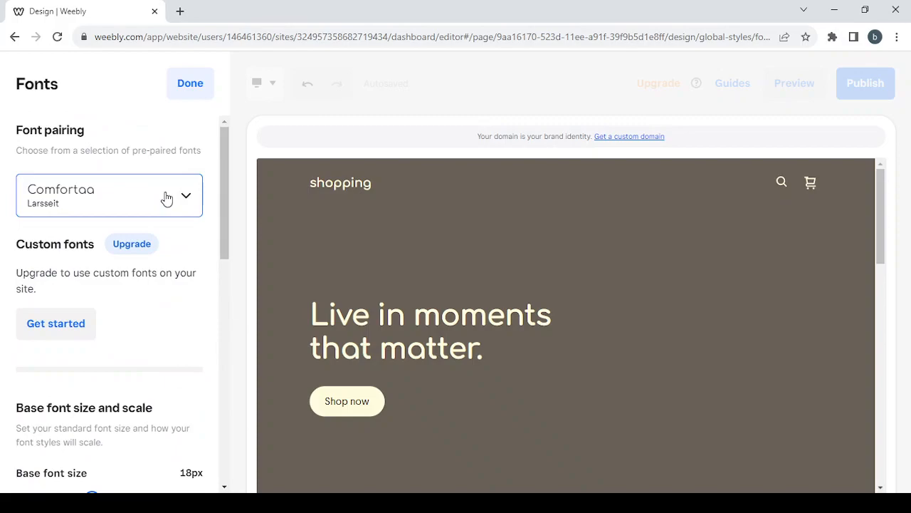
click(183, 86)
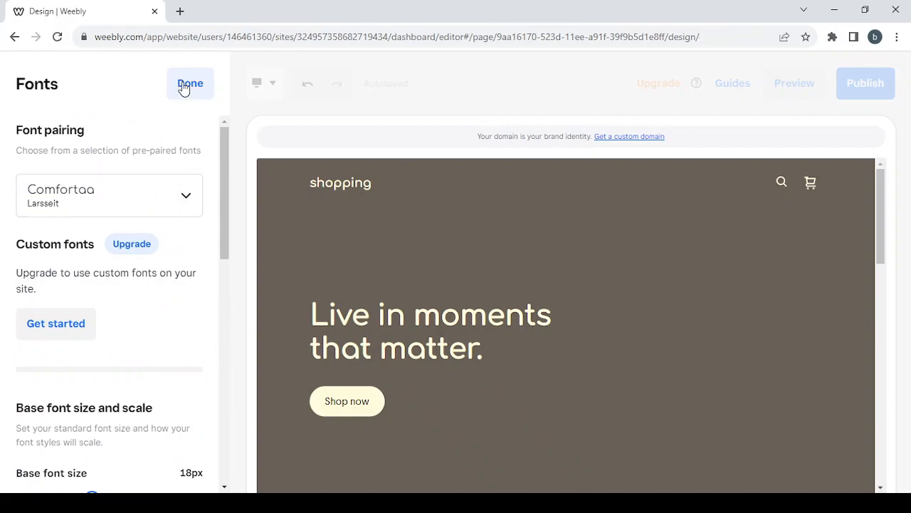
Set Shape to Rounded for buttons, form fields and images, then close the site design settings.
scroll(209, 277, down, 2)
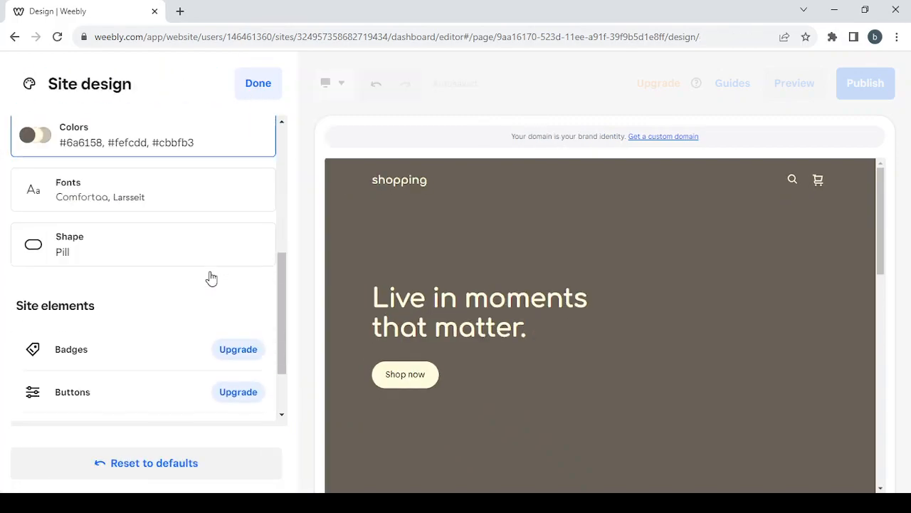
click(160, 258)
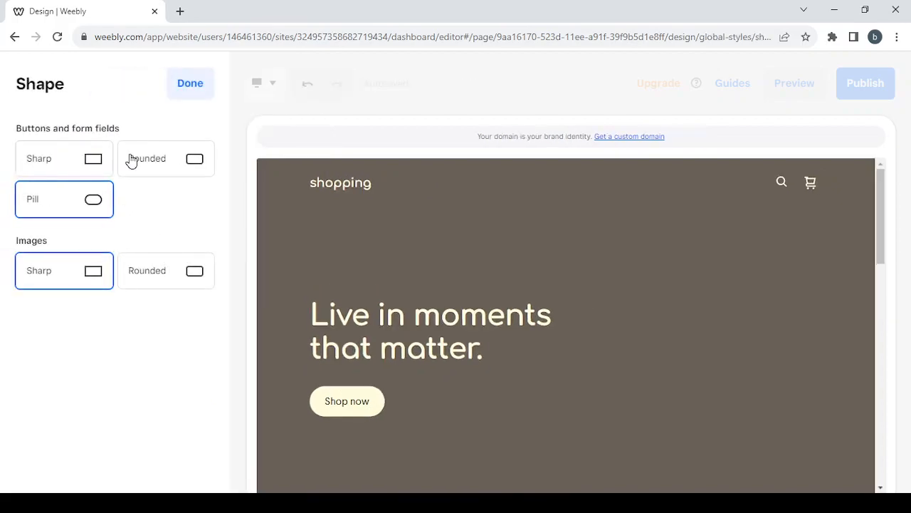
click(159, 157)
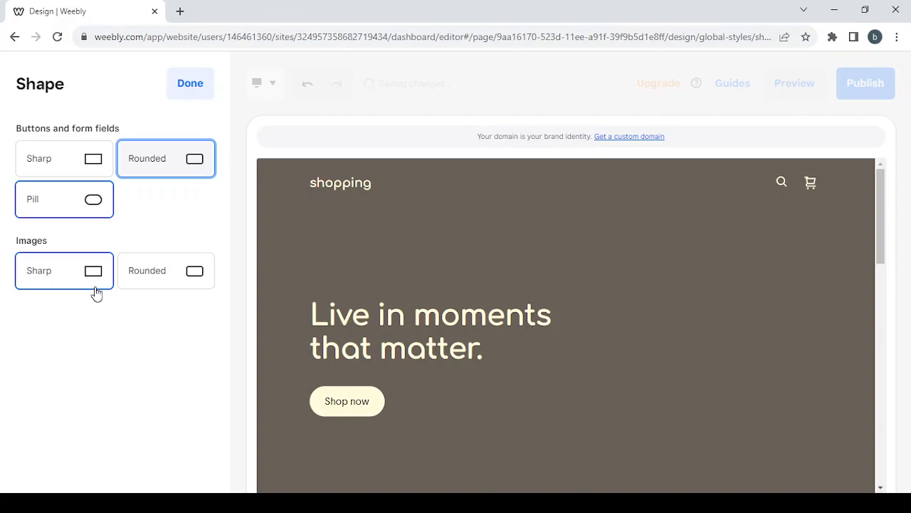
click(171, 274)
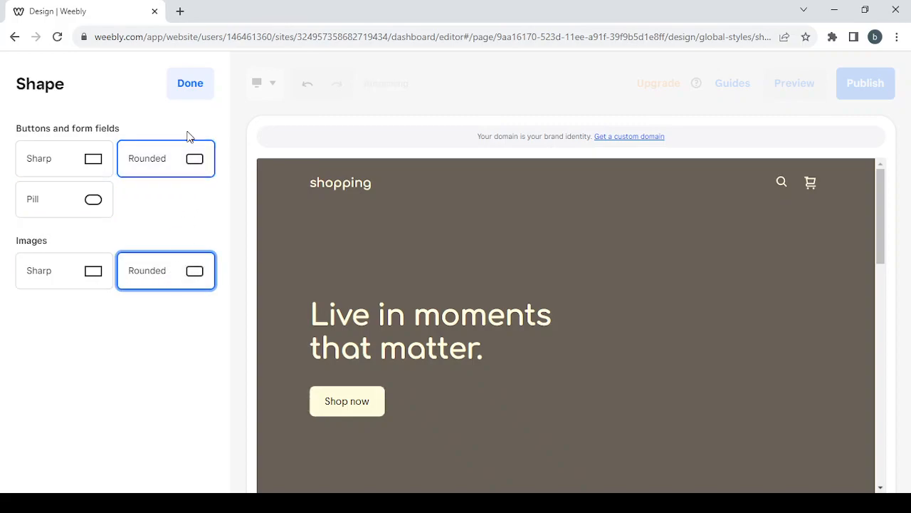
click(192, 84)
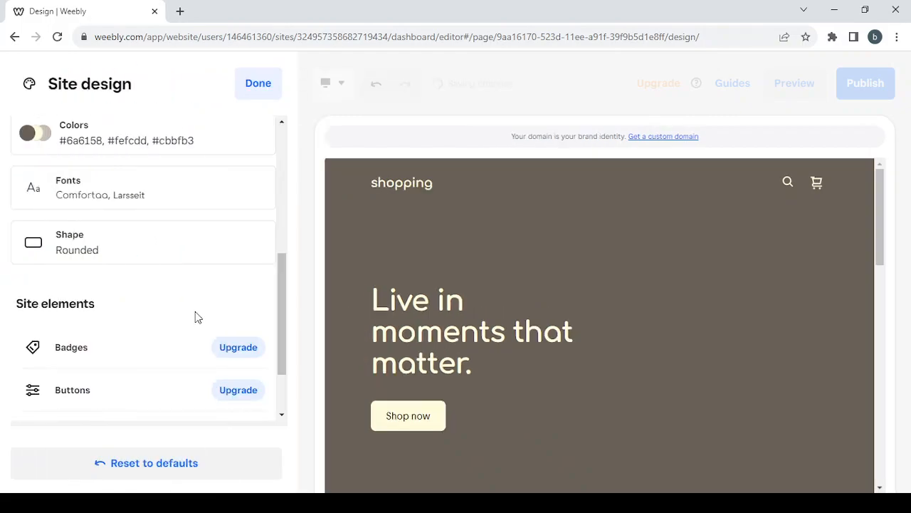
scroll(198, 317, down, 2)
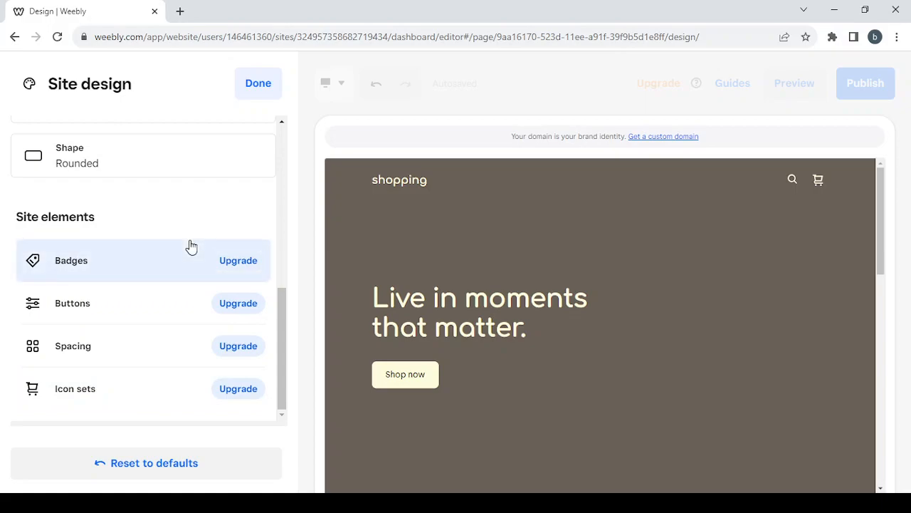
click(249, 84)
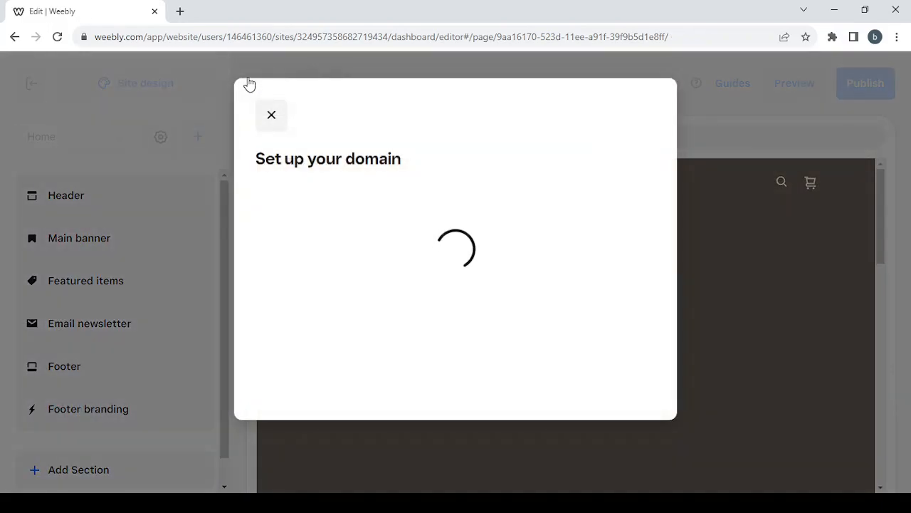
Close the domain setup prompt, the editor tour tips and the scrolling text promotion.
click(268, 115)
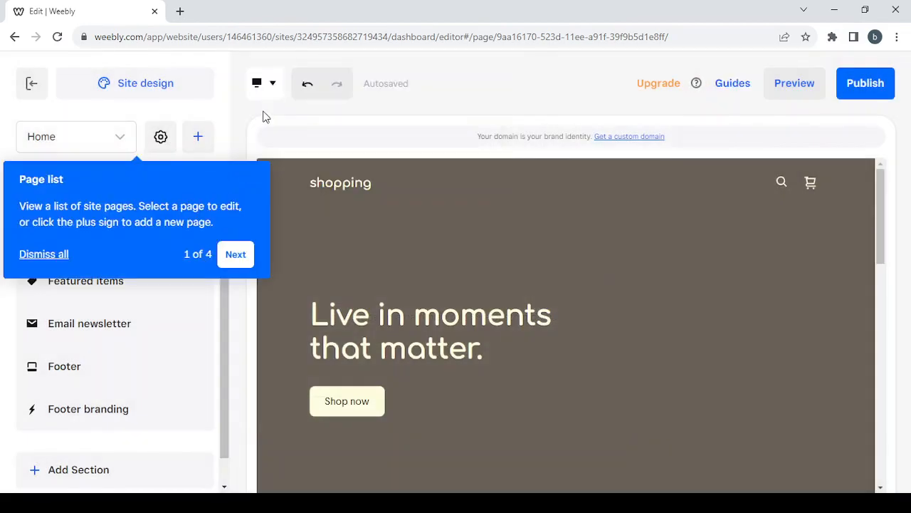
click(54, 254)
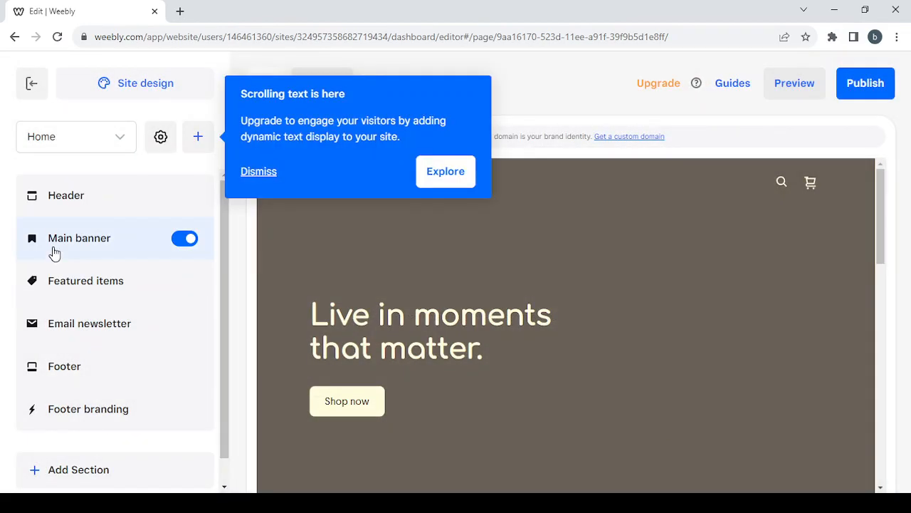
click(250, 172)
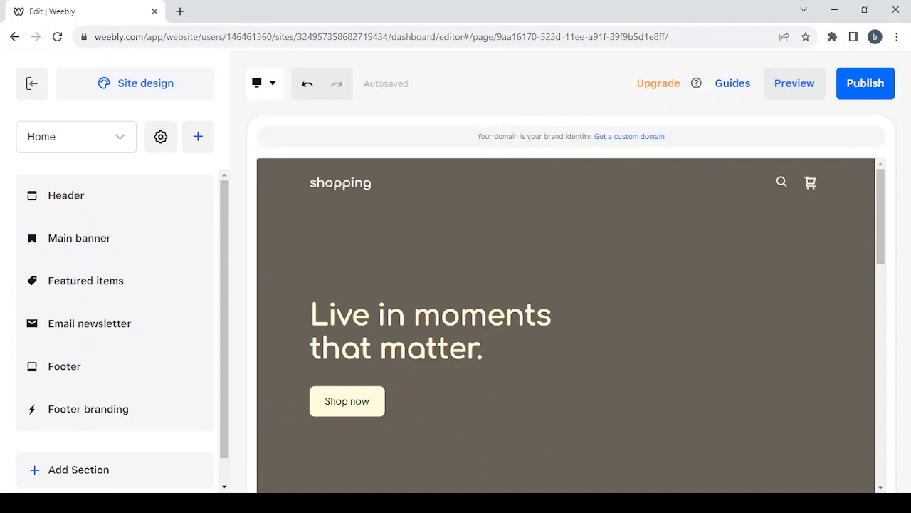
Drag the Featured items section below the Email newsletter section on the Home page.
click(197, 137)
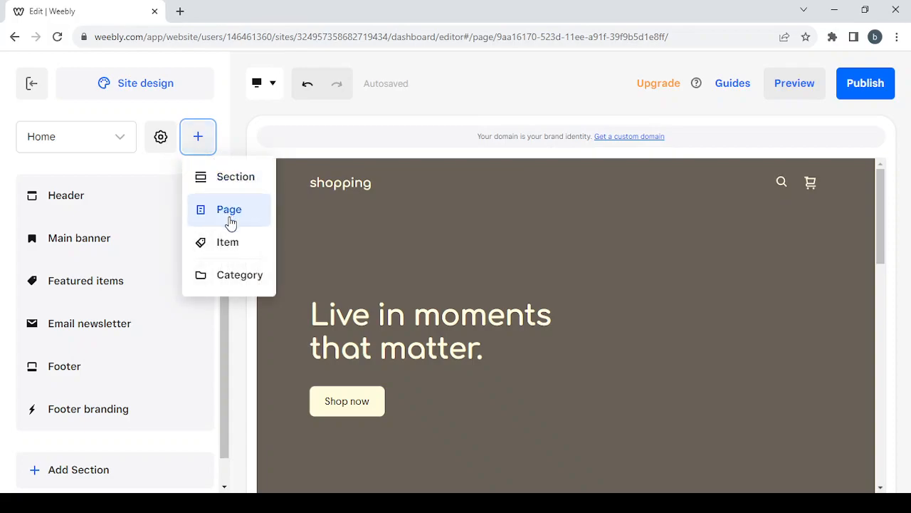
click(199, 139)
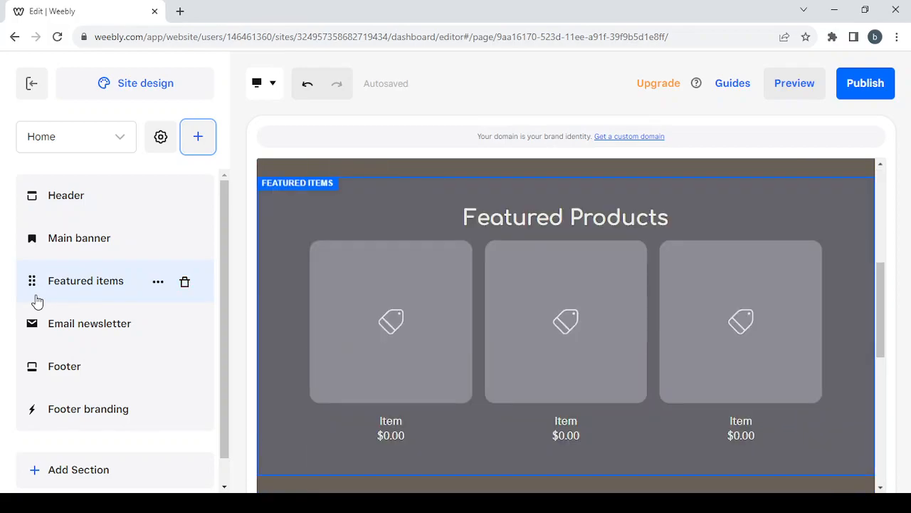
drag(27, 279, 35, 335)
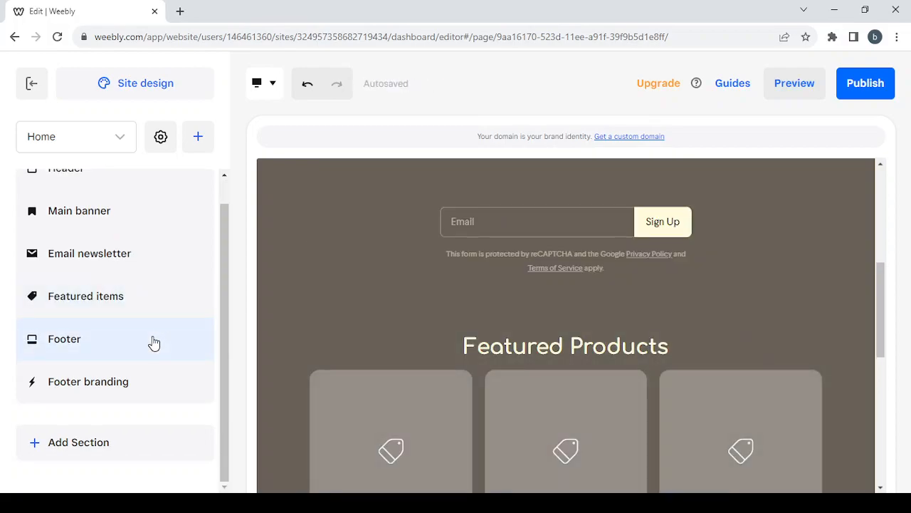
scroll(153, 344, up, 1)
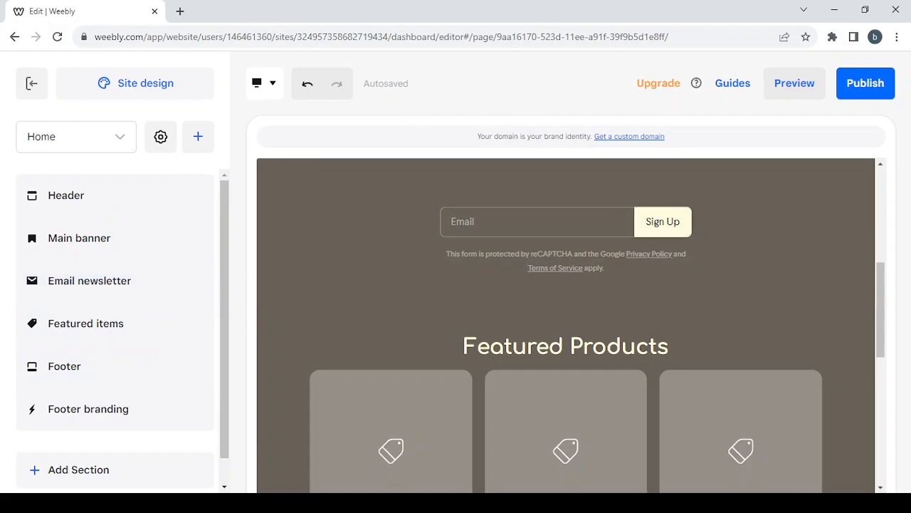